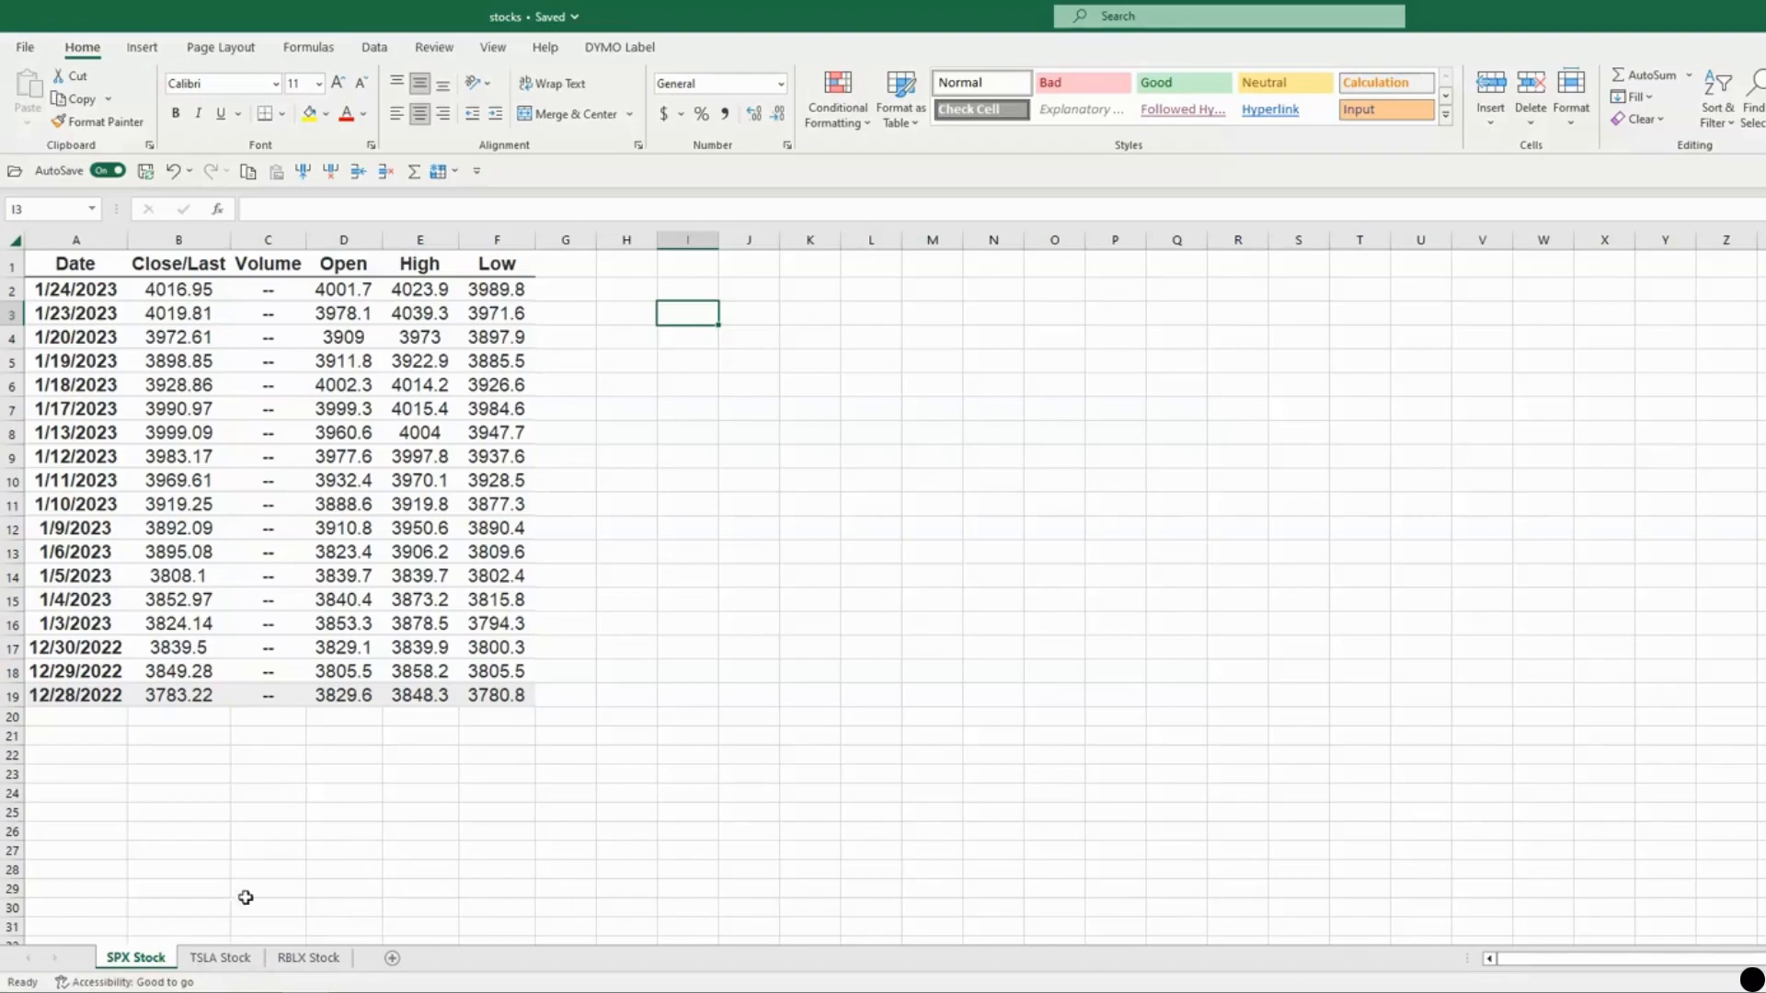
Look over the TSLA and SPX Stock sheets, then bring up the RBLX Stock sheet's price table.
left_click(220, 957)
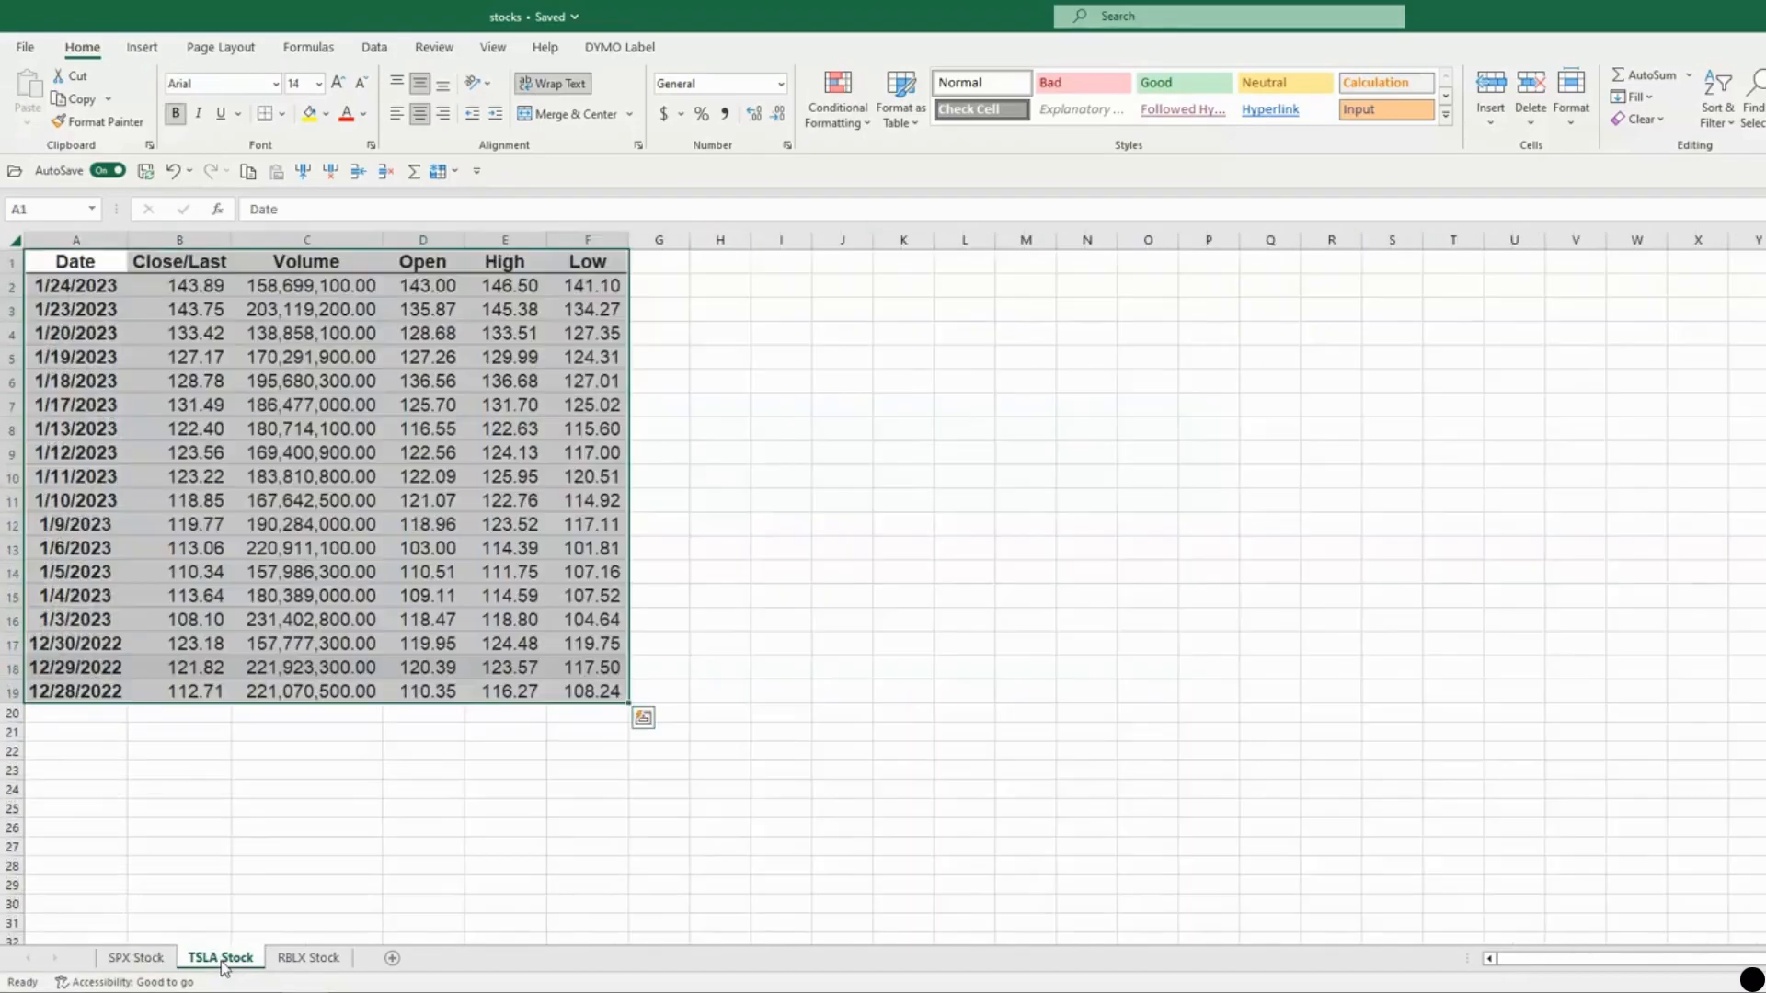
left_click(136, 957)
left_click(212, 774)
left_click(225, 831)
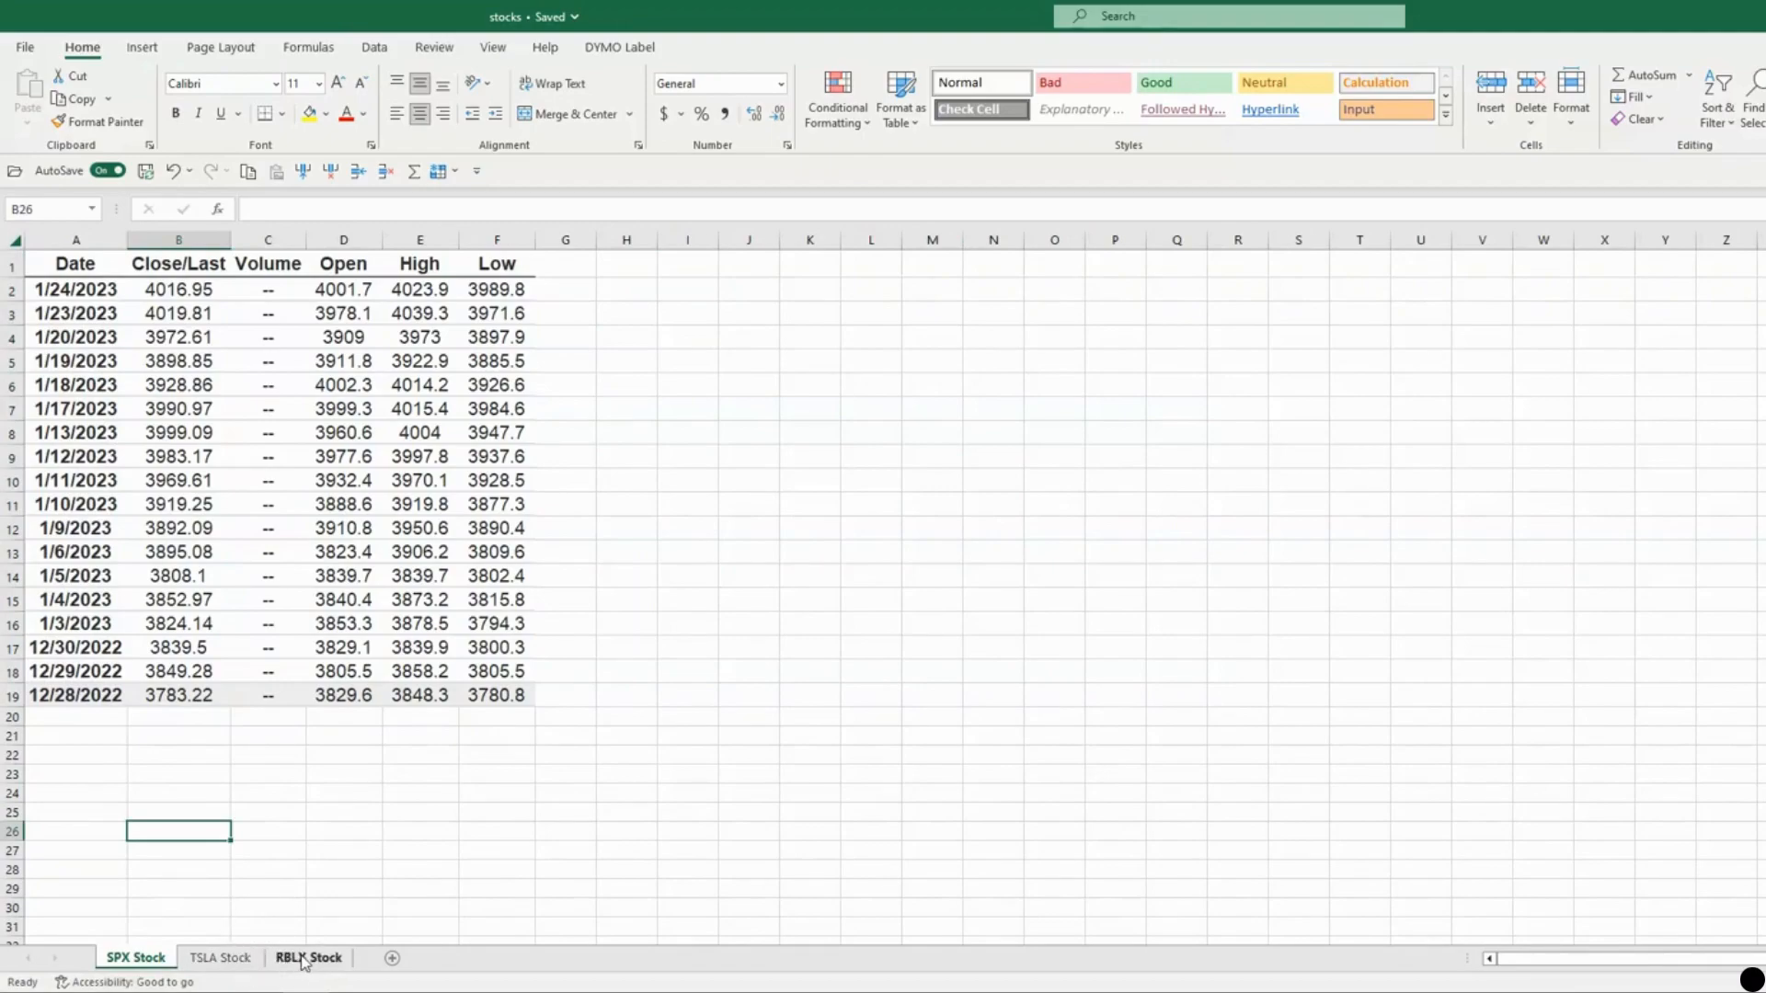
left_click(304, 959)
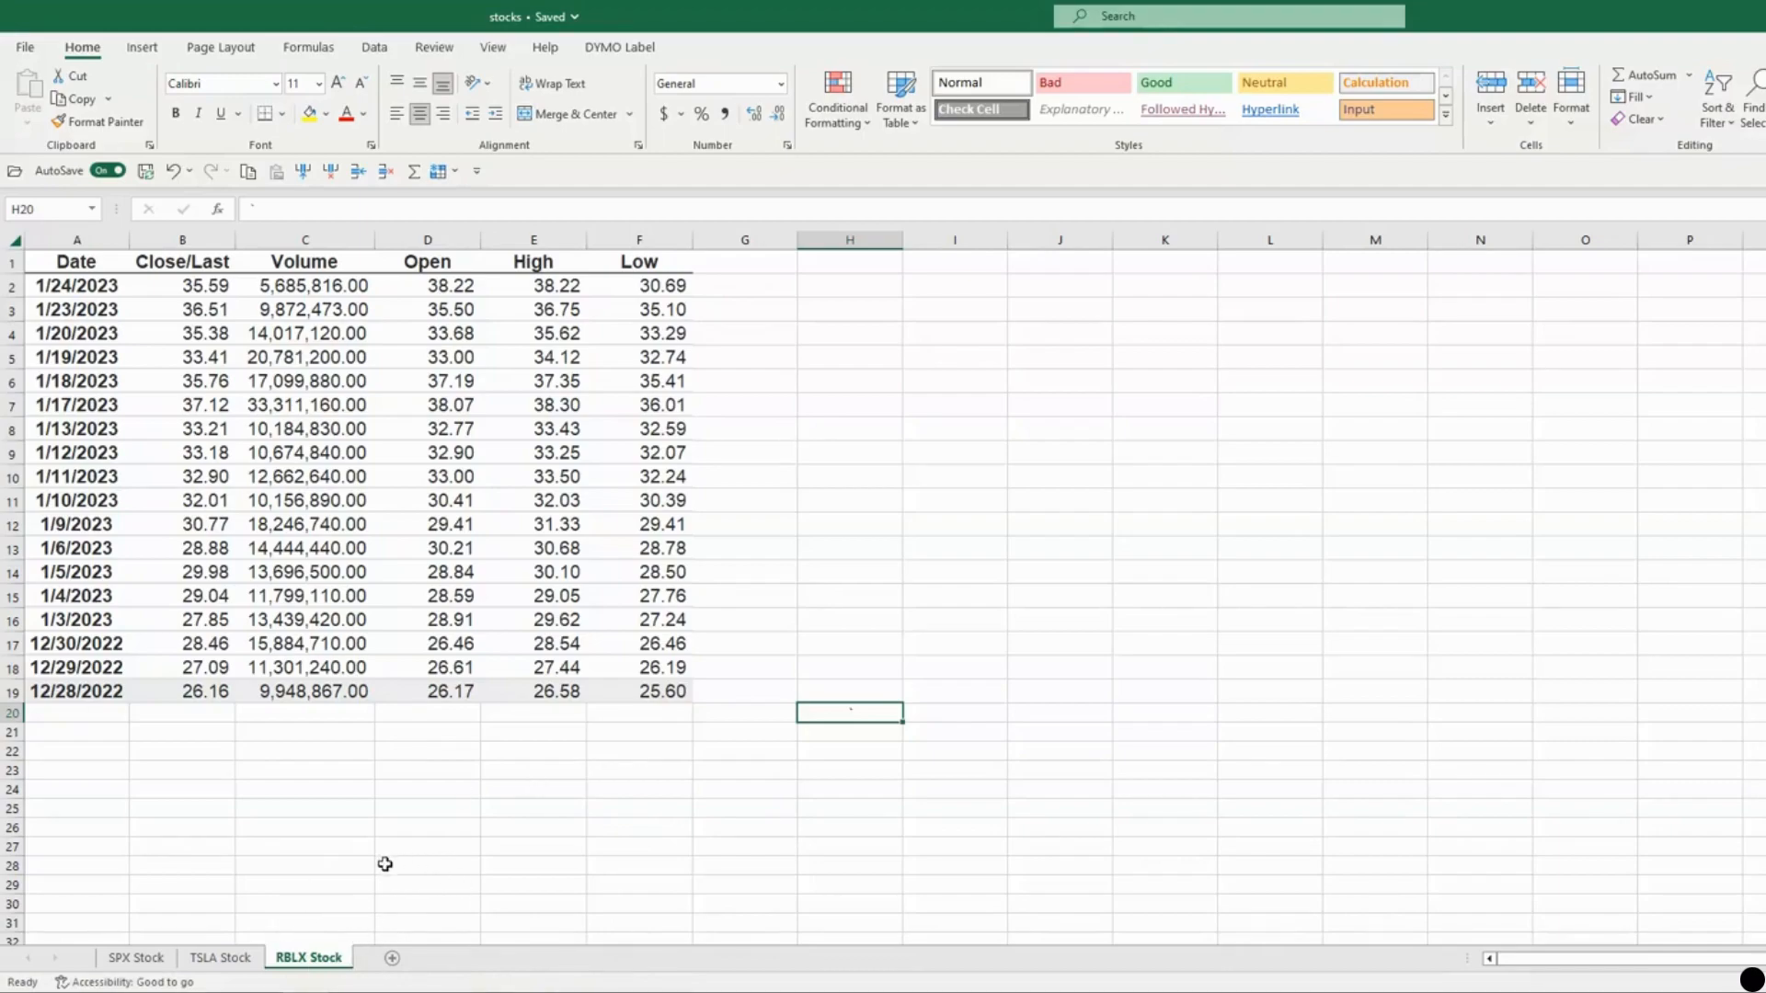
Protect the RBLX Stock sheet with a password, re-entering it to confirm.
right_click(307, 959)
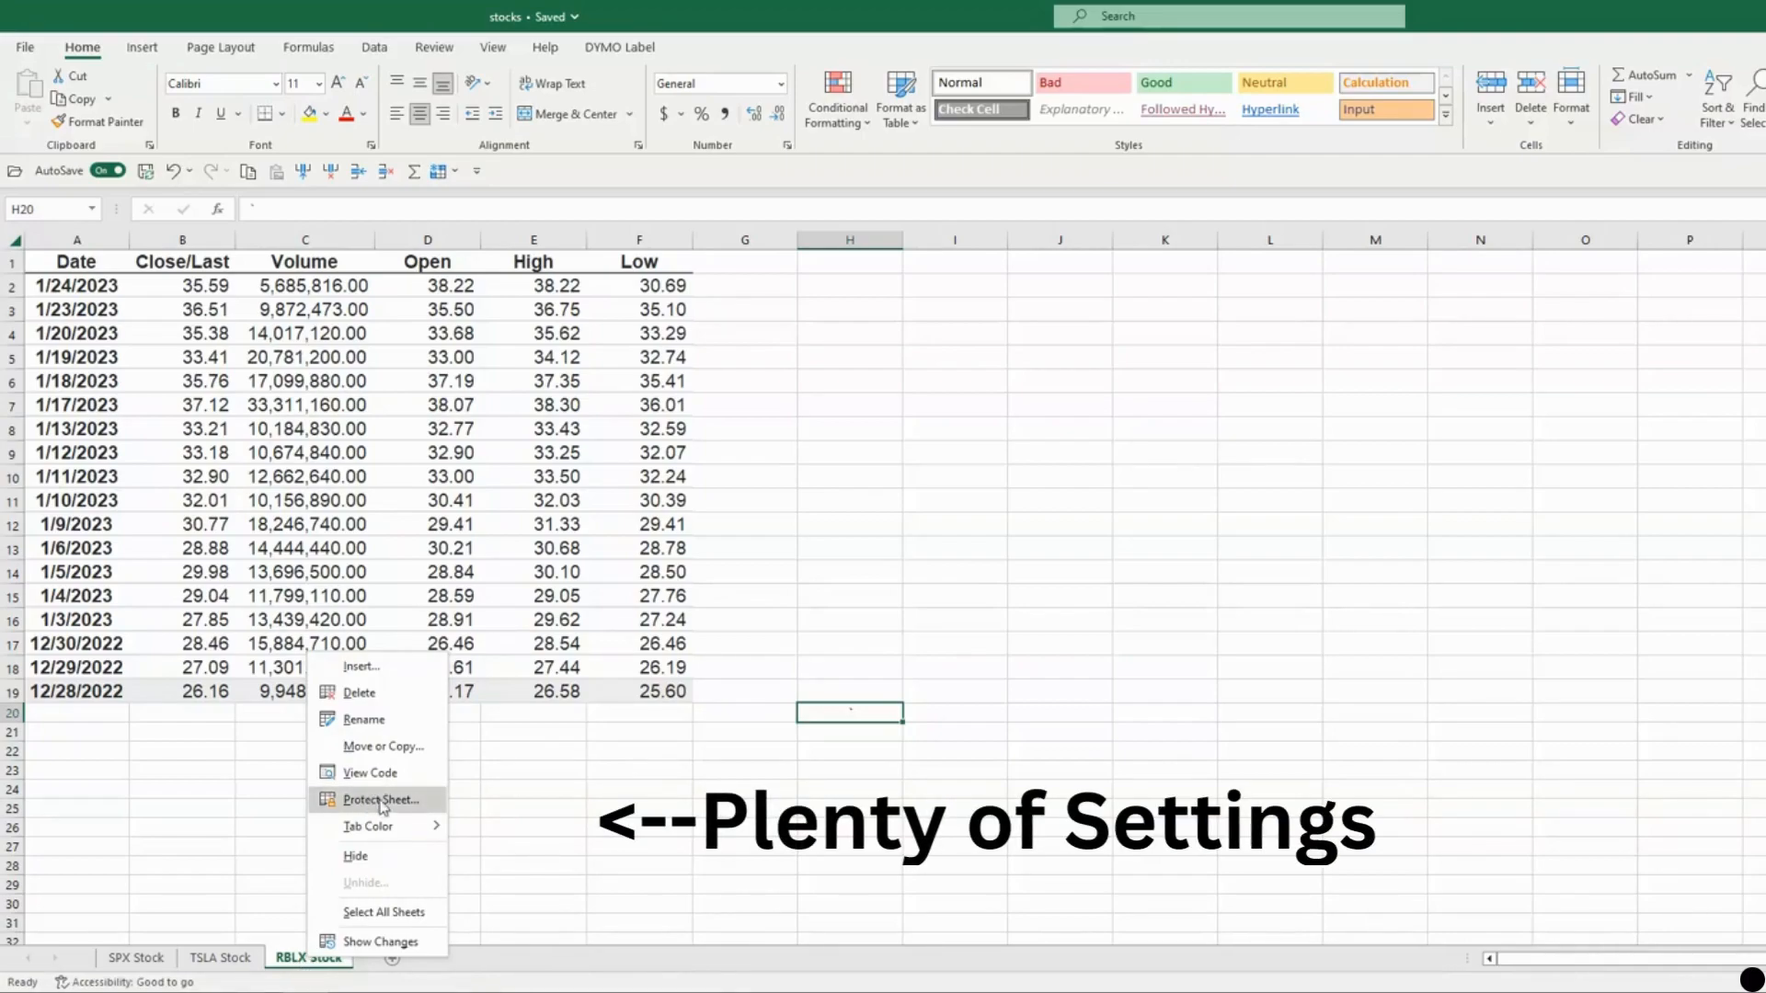
left_click(381, 800)
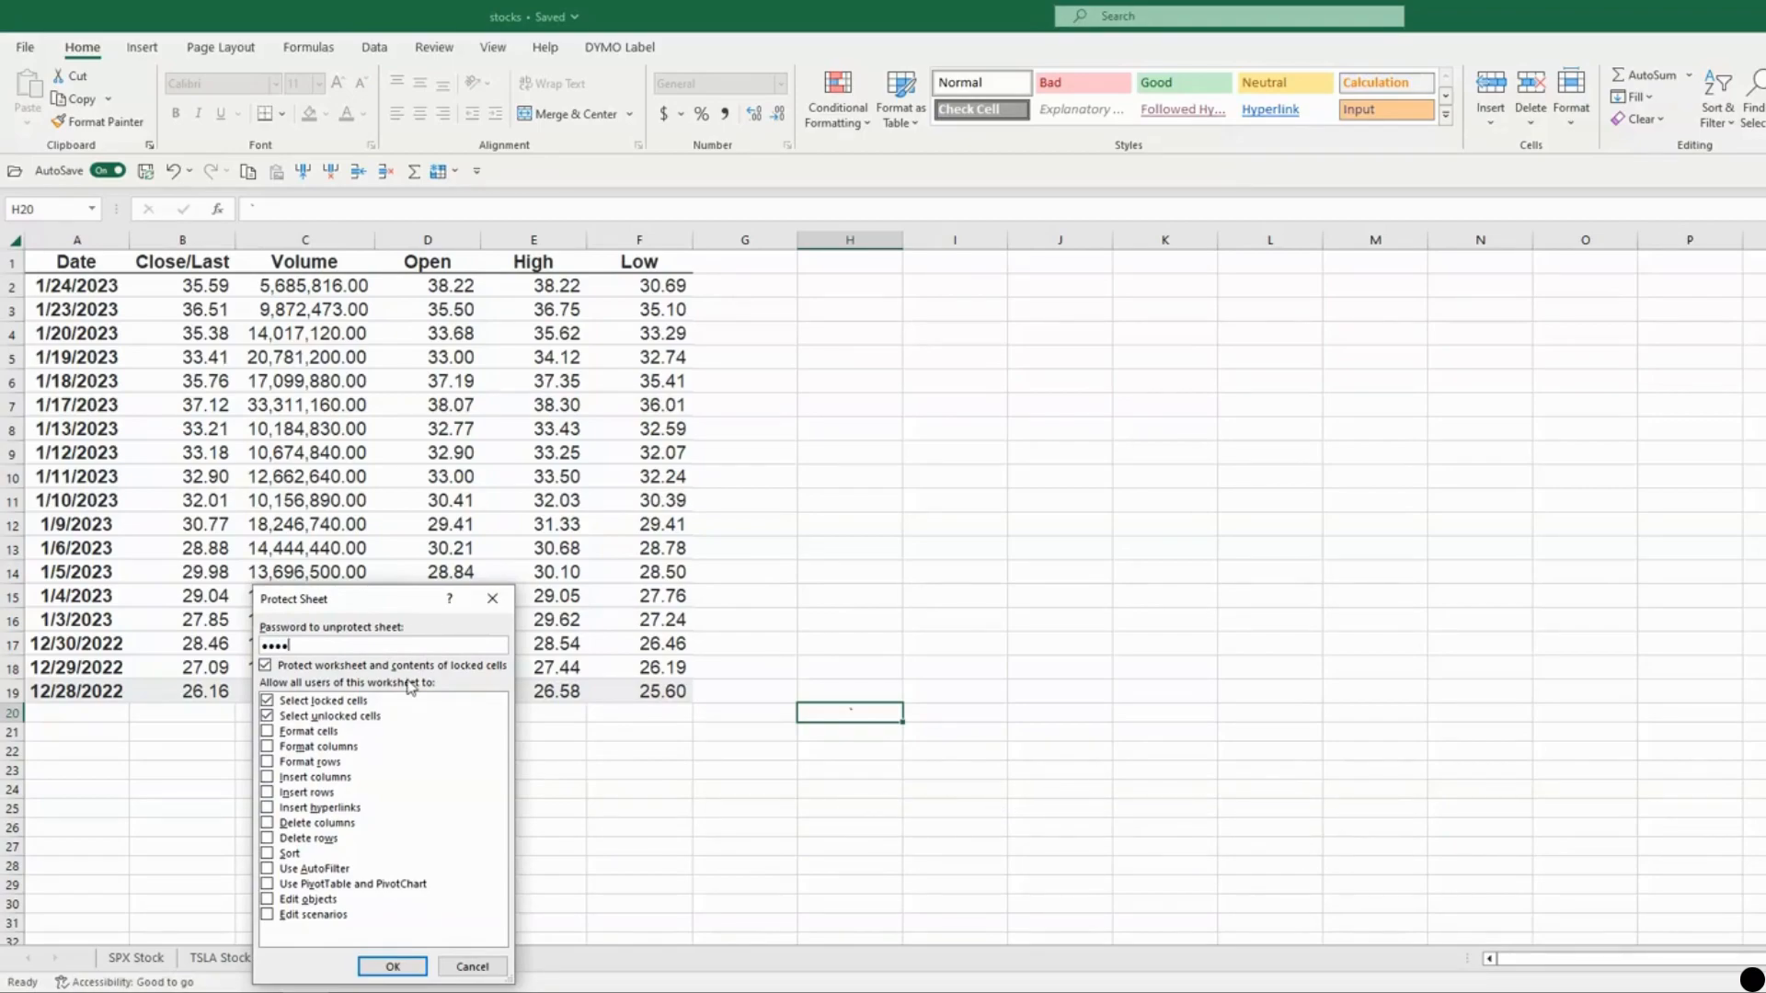
left_click(393, 966)
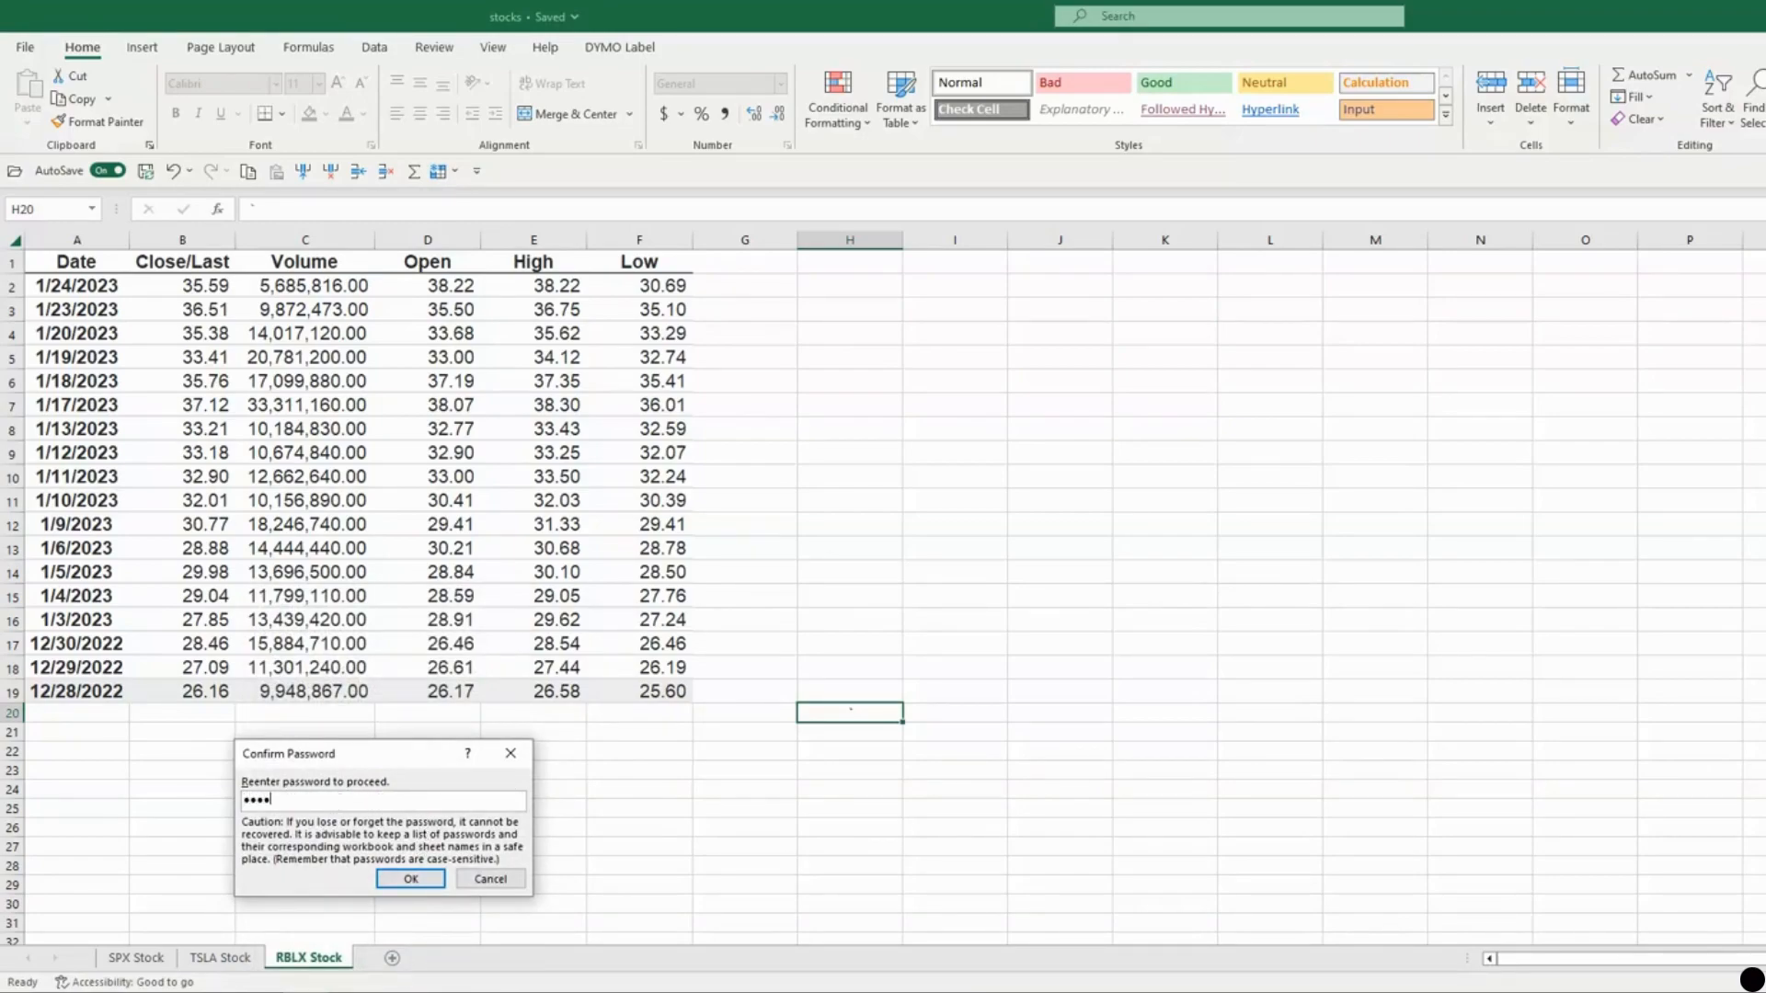
left_click(405, 881)
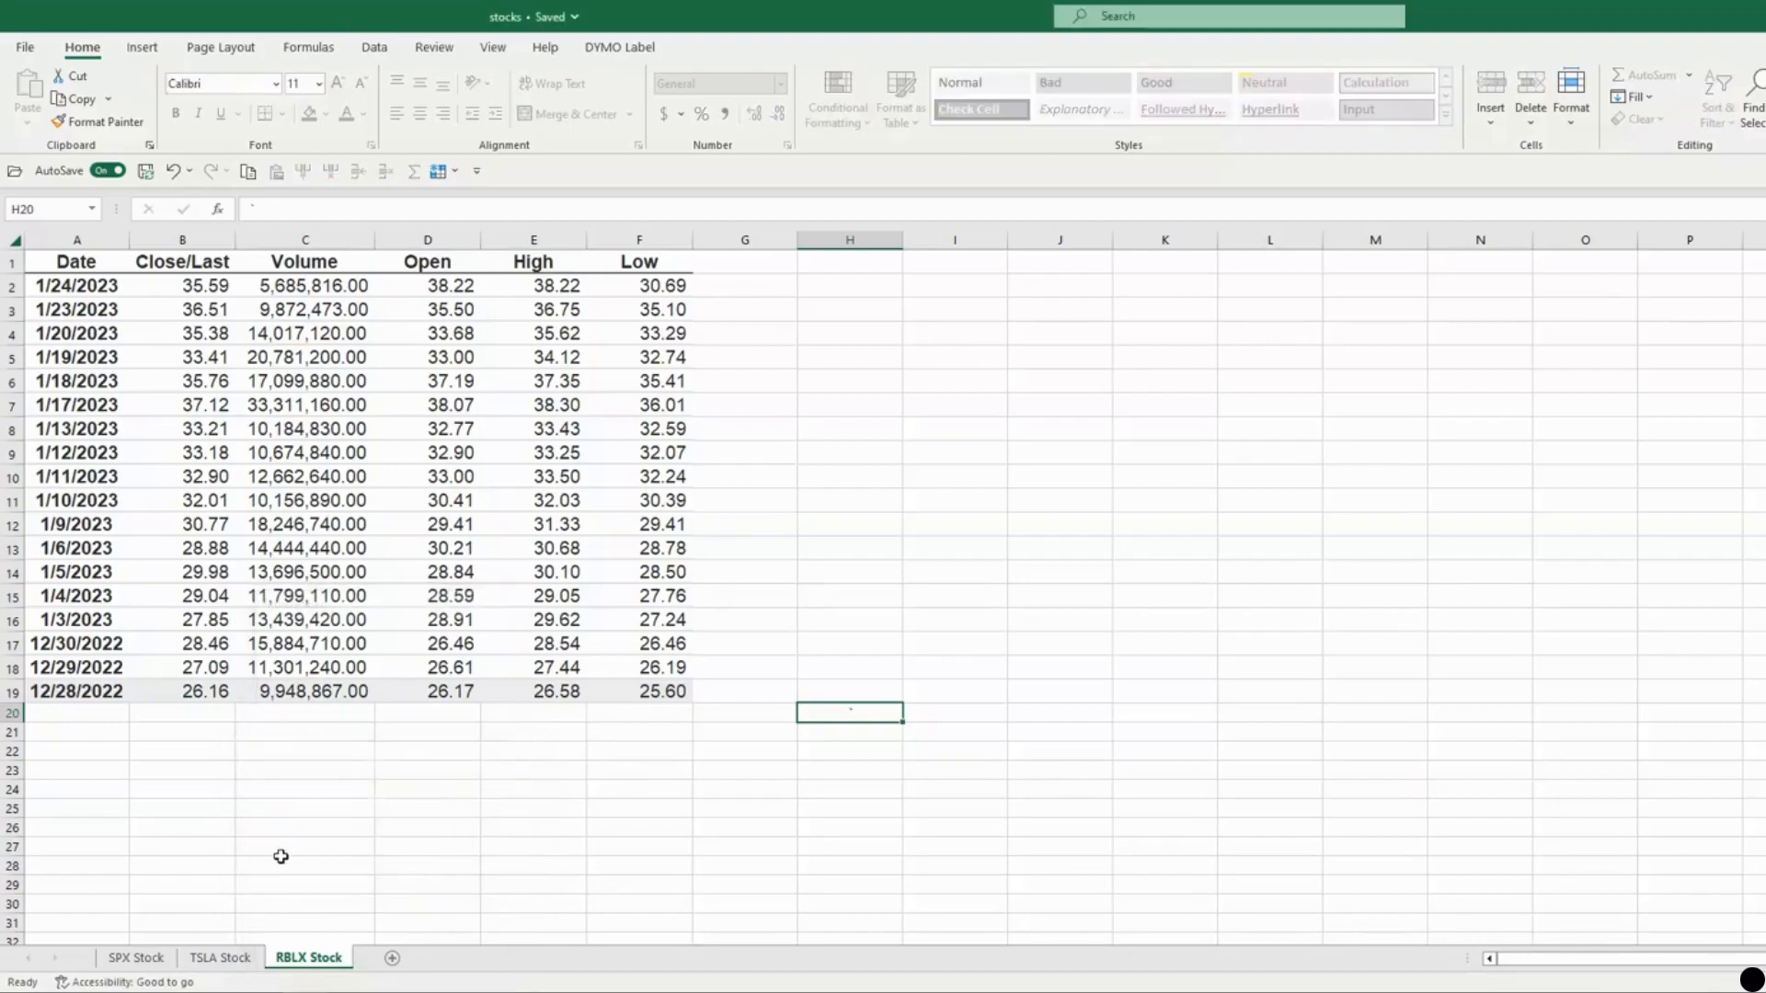
Verify RBLX Stock is locked while TSLA Stock stays editable, ending on TSLA Stock.
left_click(220, 958)
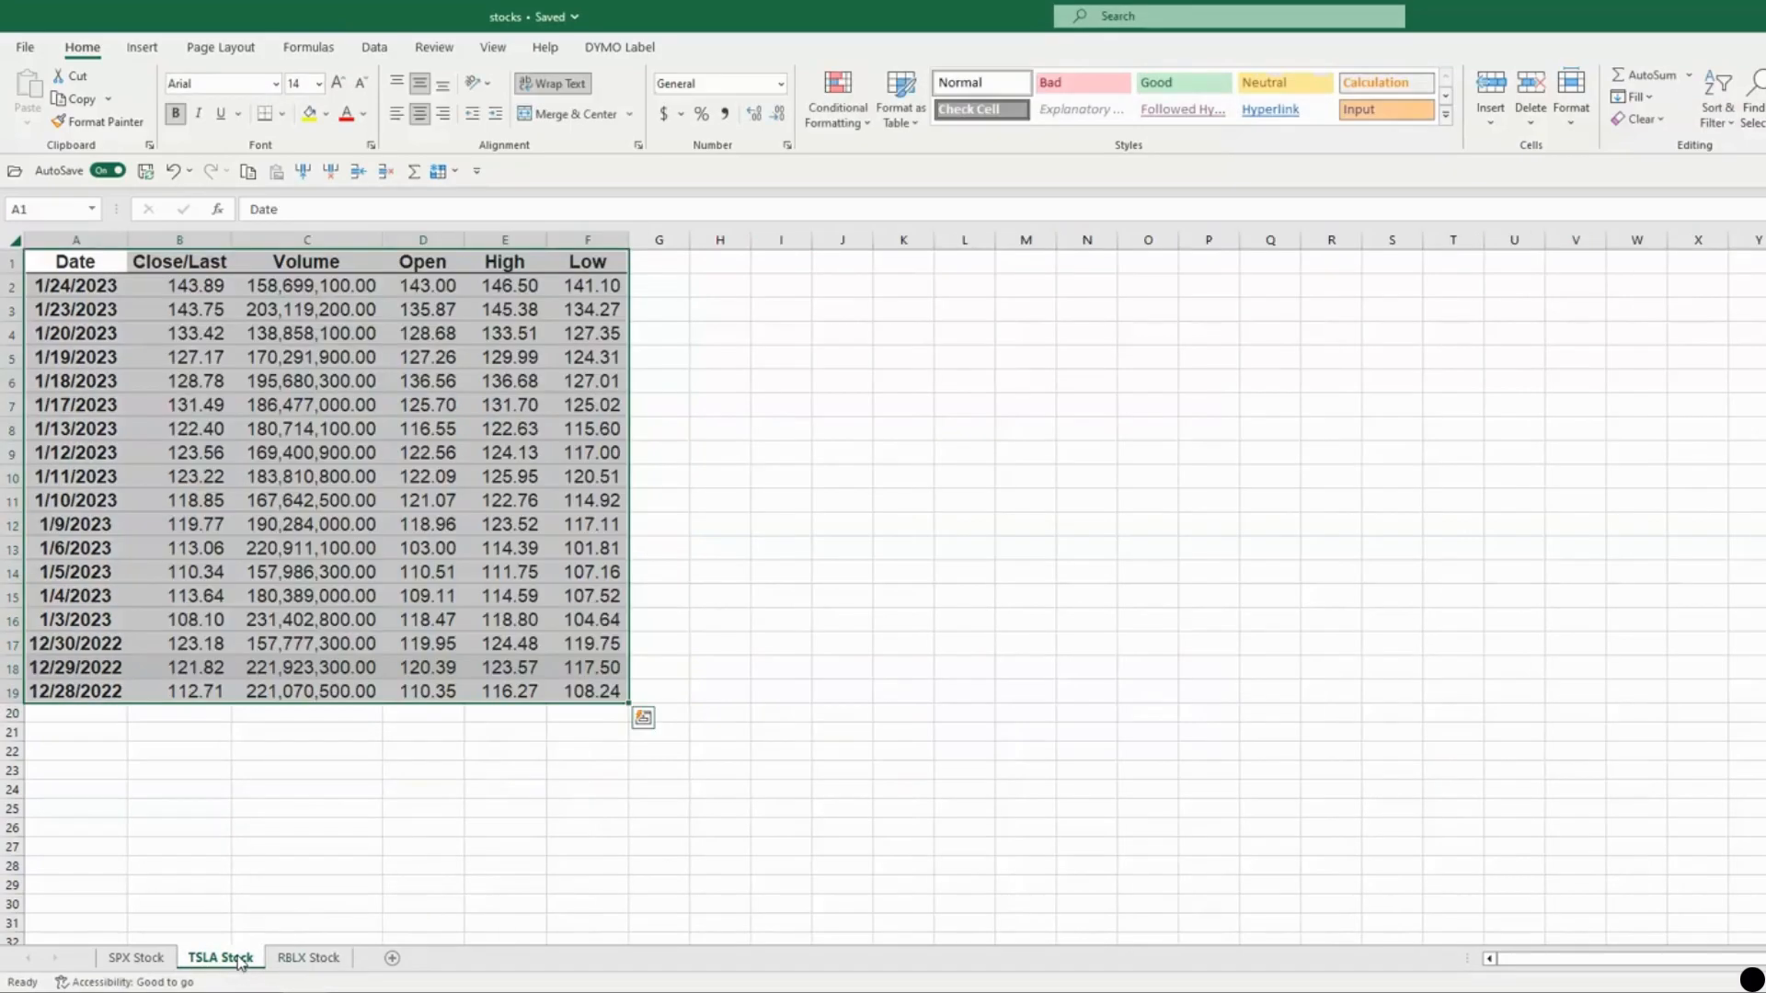
left_click(423, 751)
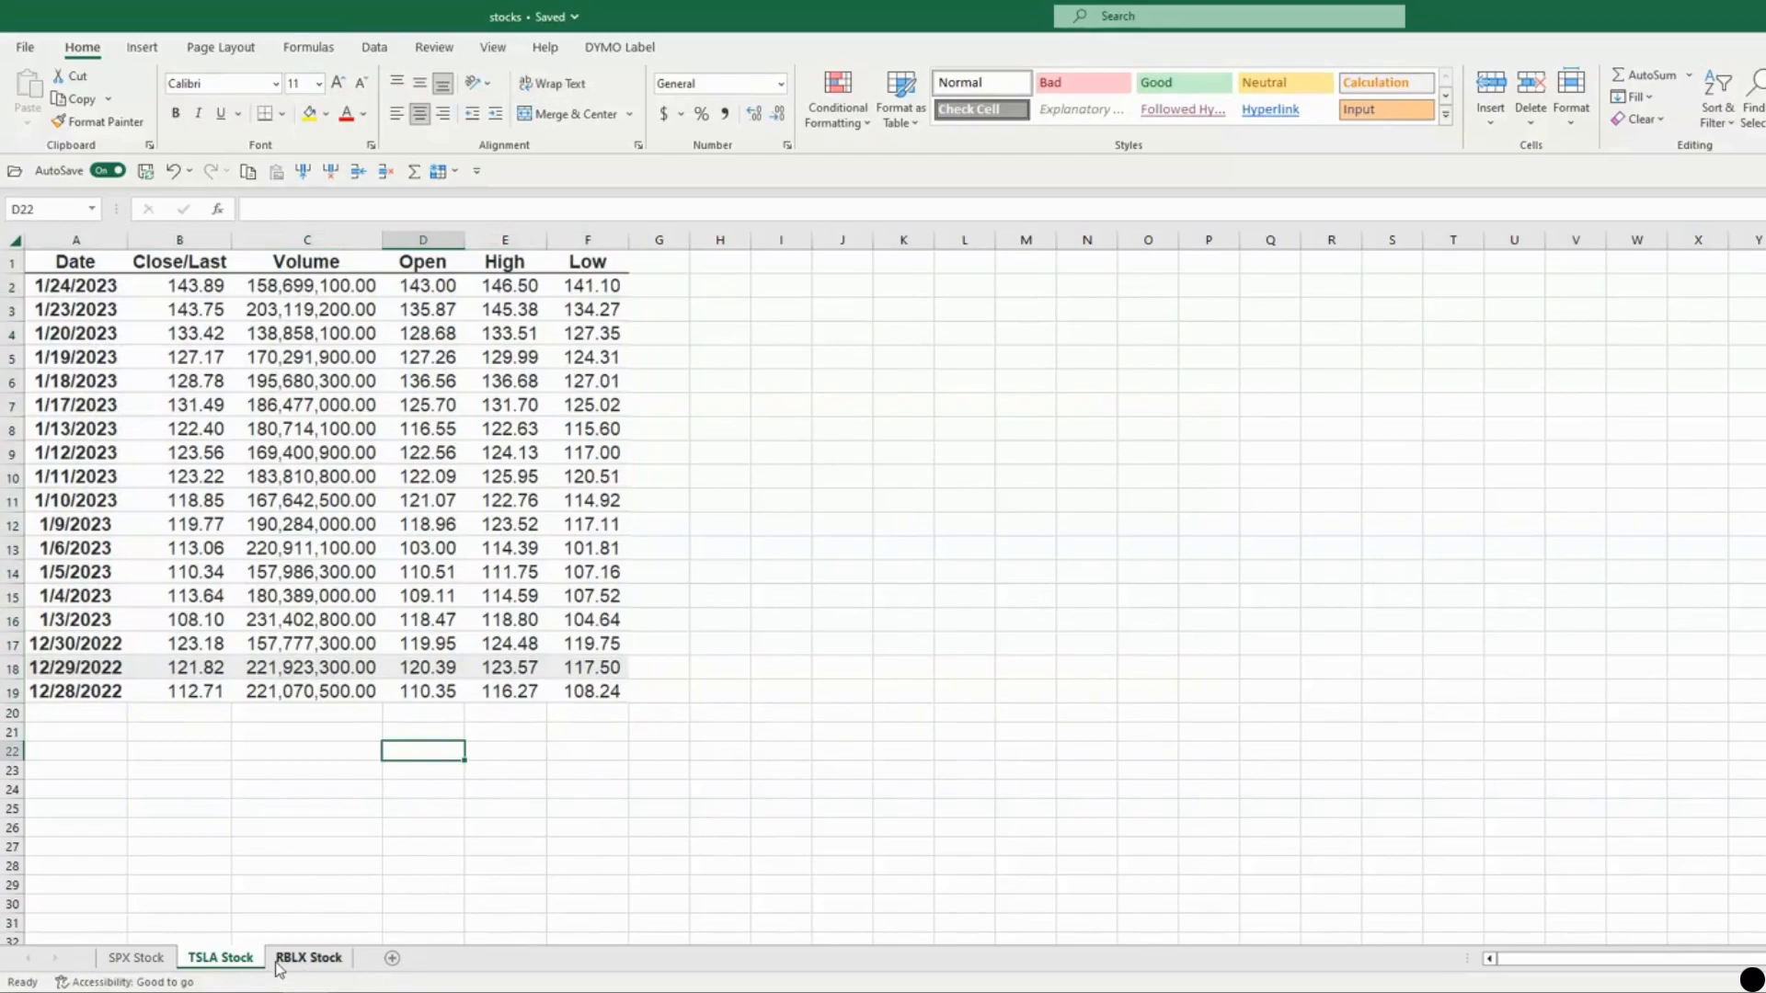
left_click(326, 957)
type("`")
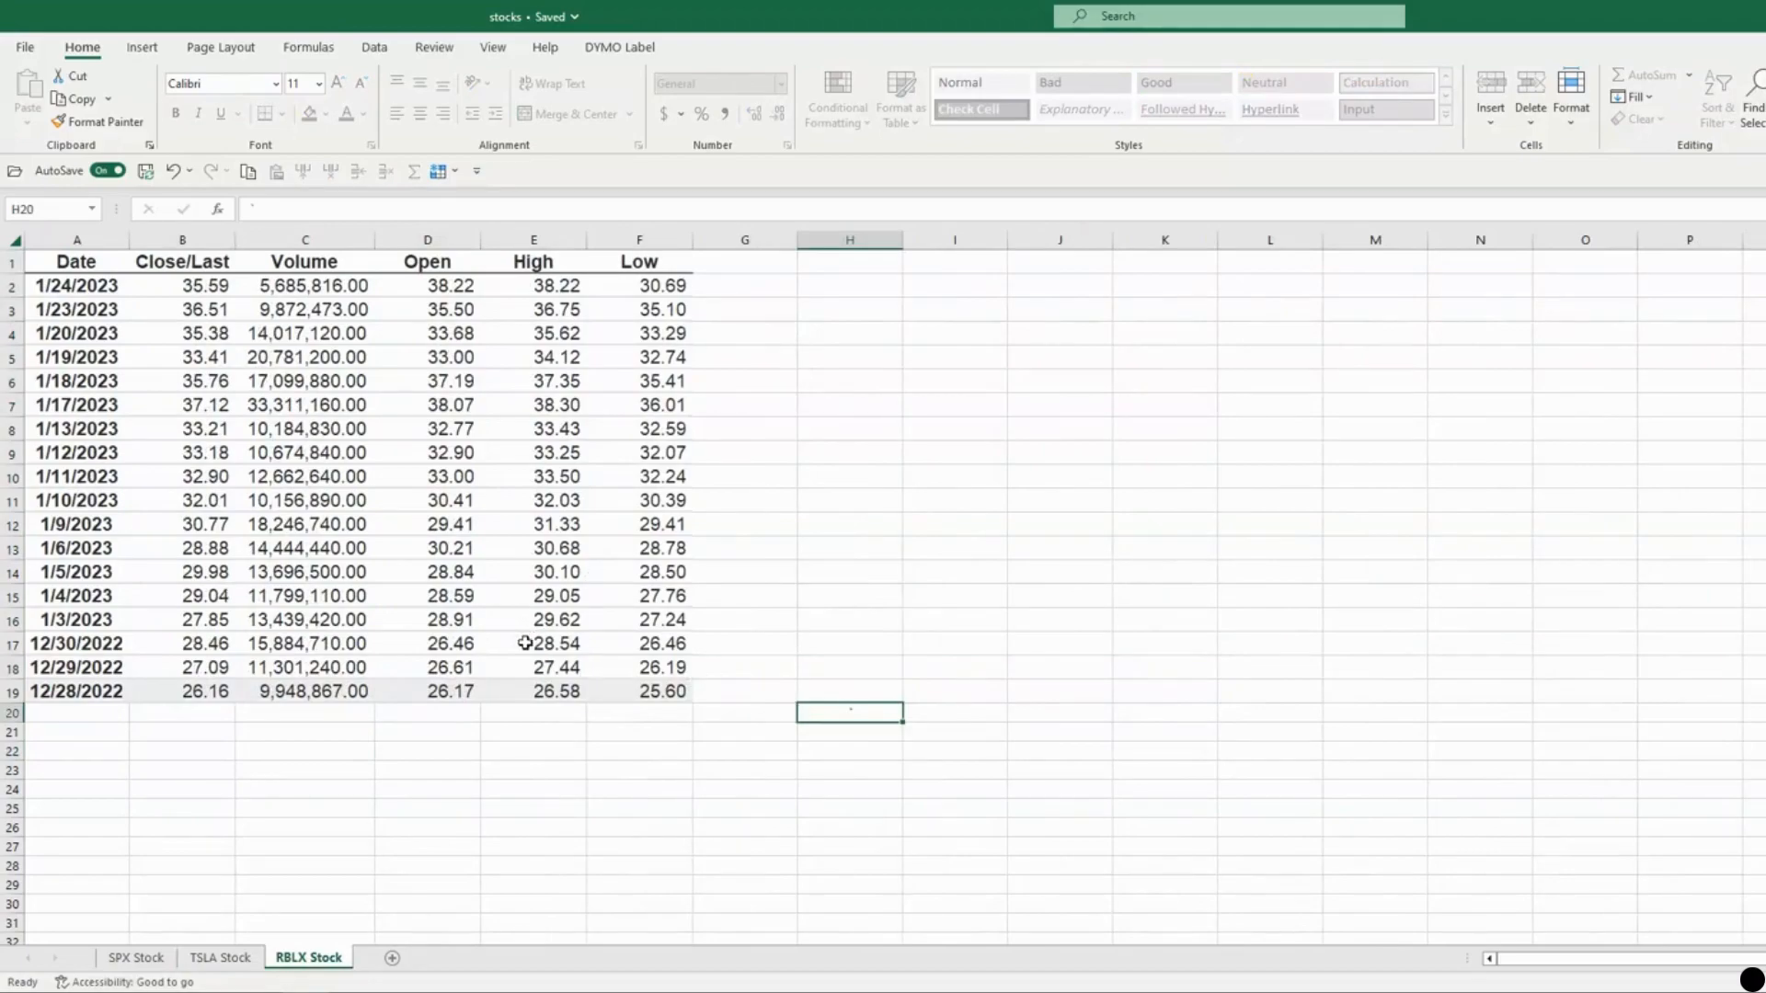
left_click(227, 958)
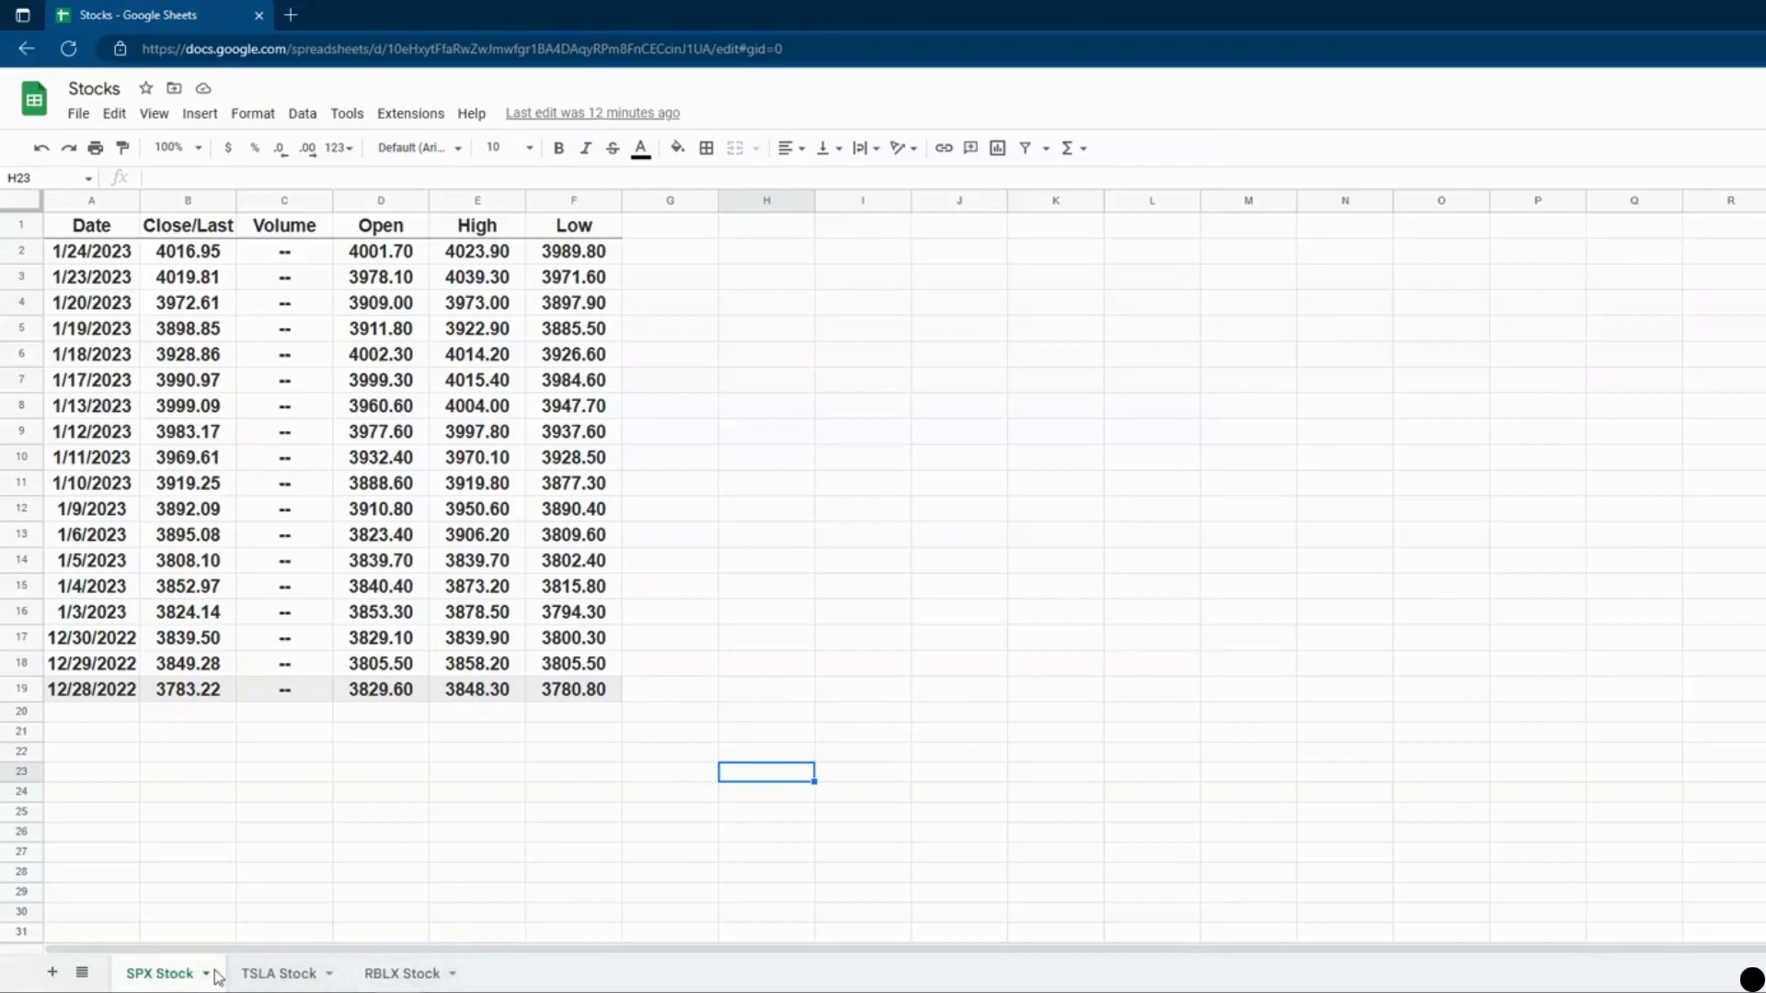
In Google Sheets, show the TSLA Stock sheet and bring up its sheet options menu.
left_click(315, 973)
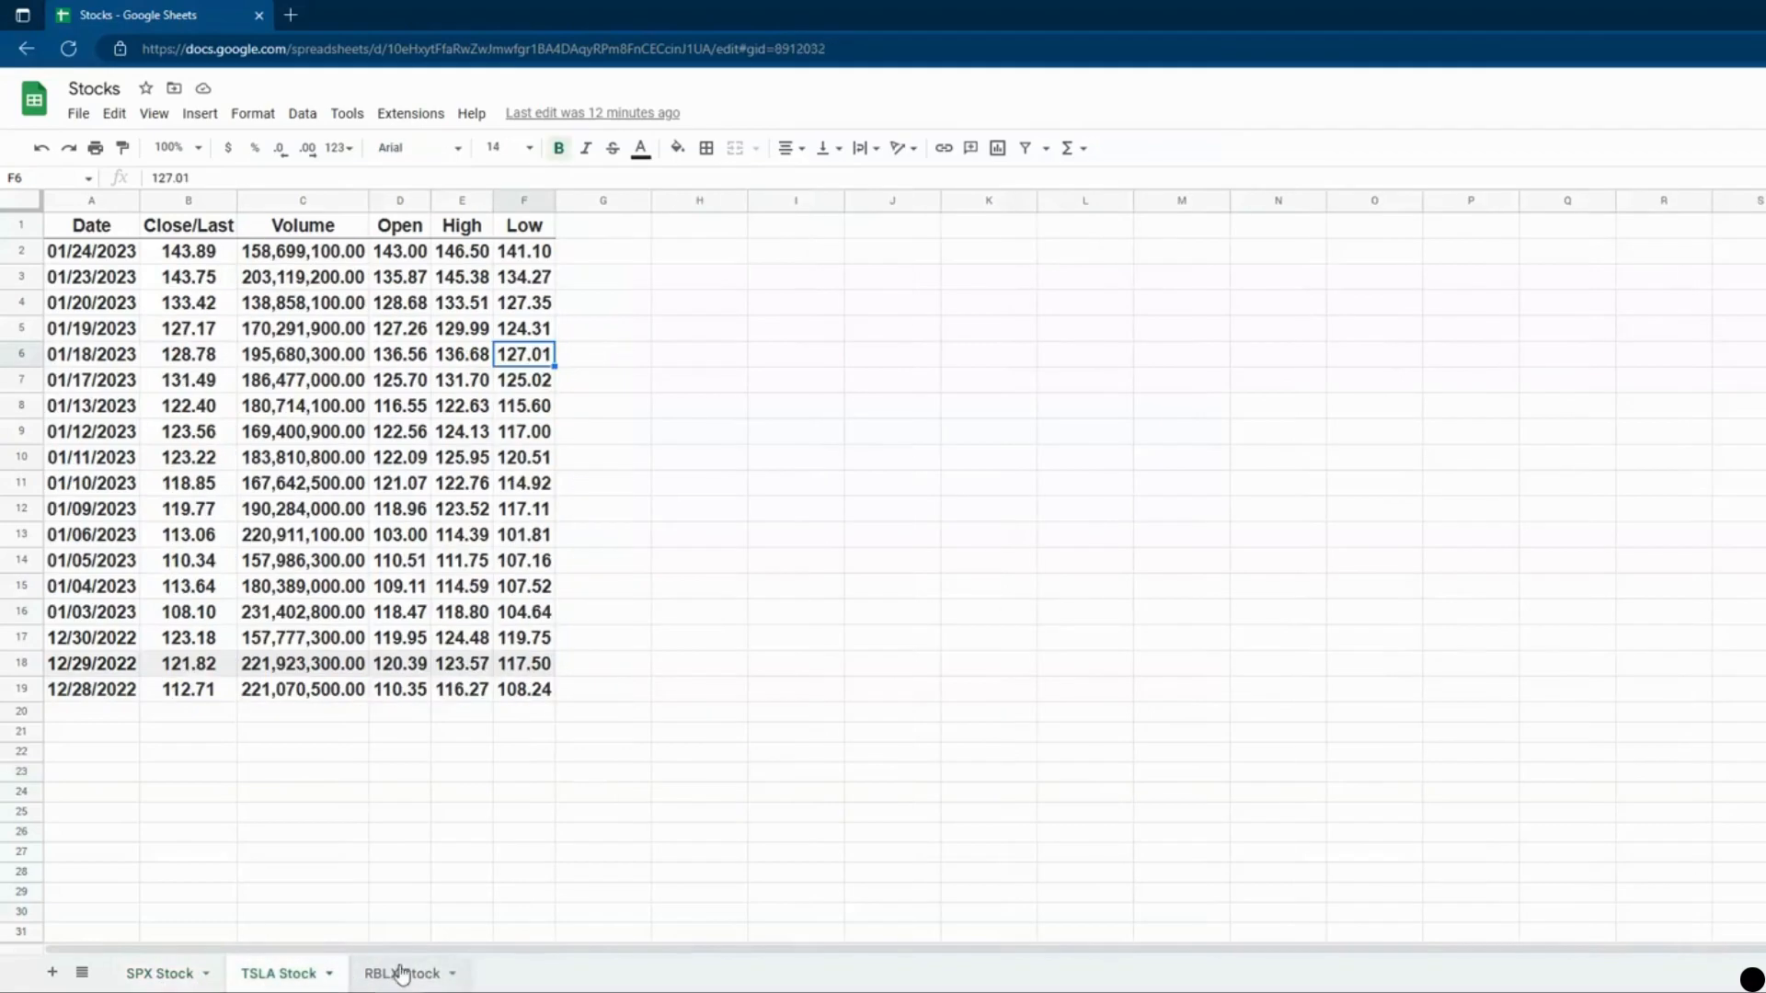
left_click(400, 973)
left_click(276, 973)
right_click(266, 974)
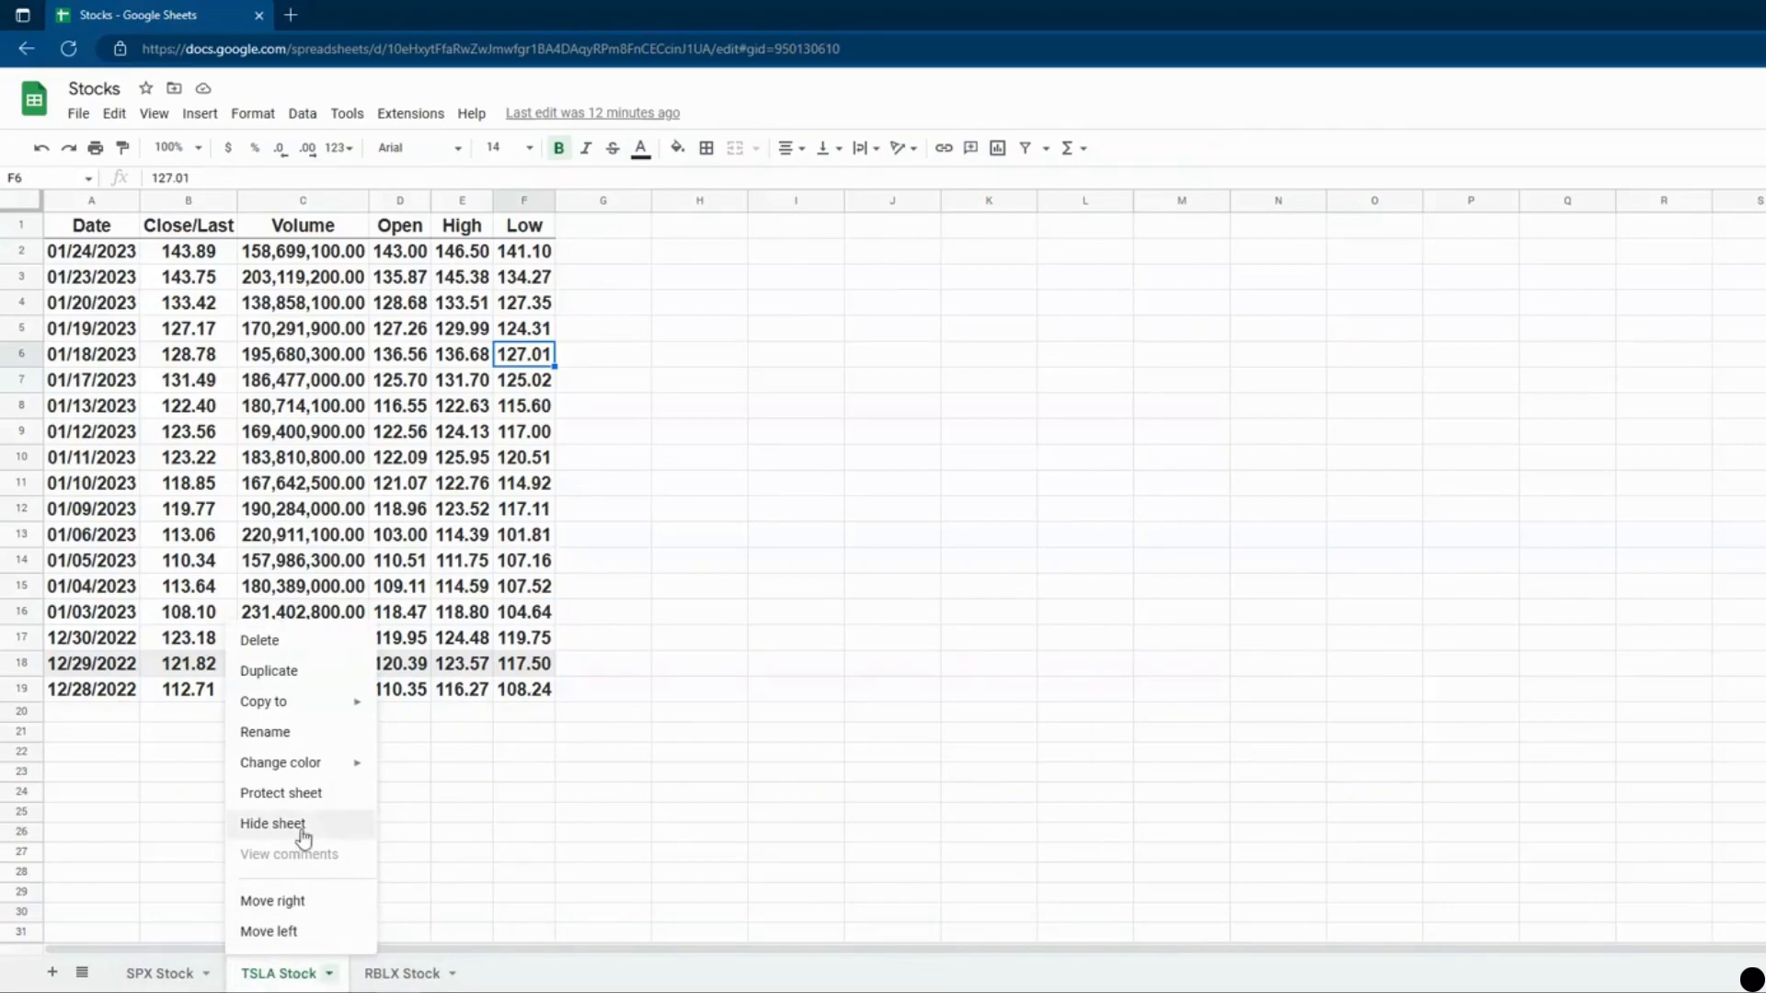
Draft a 'tesla' protection covering the whole TSLA Stock sheet with Except certain cells unchecked.
left_click(303, 795)
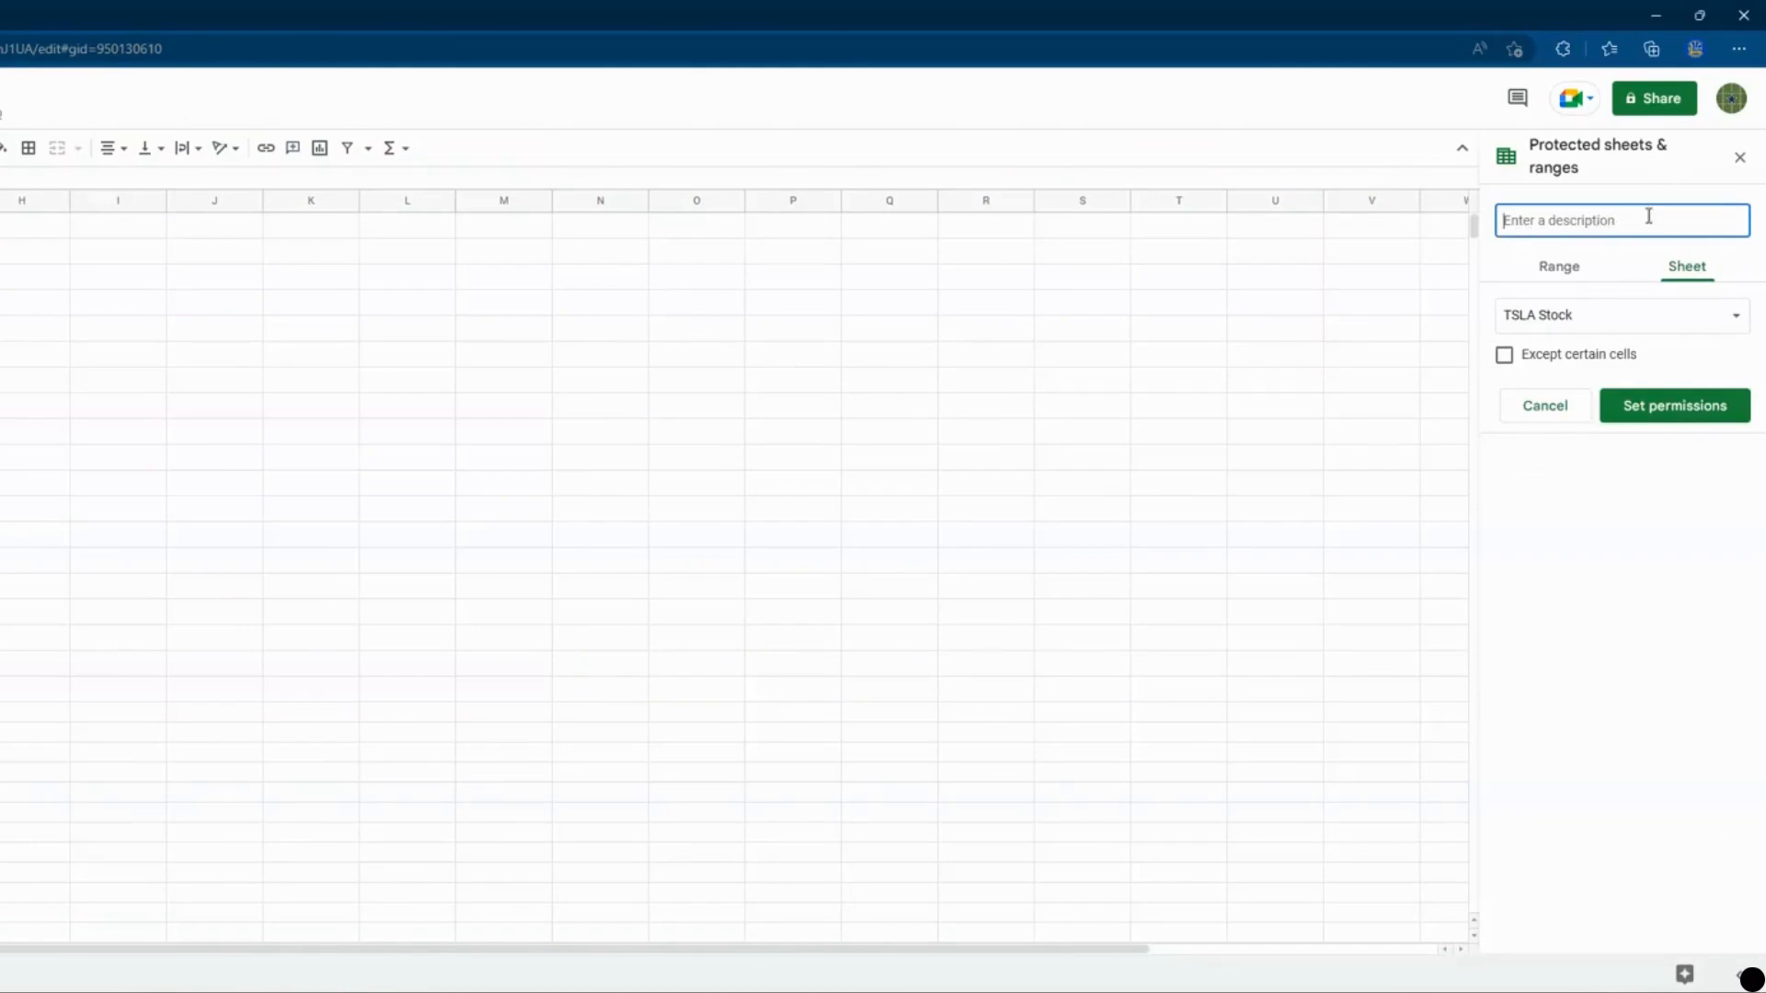
type("tesla")
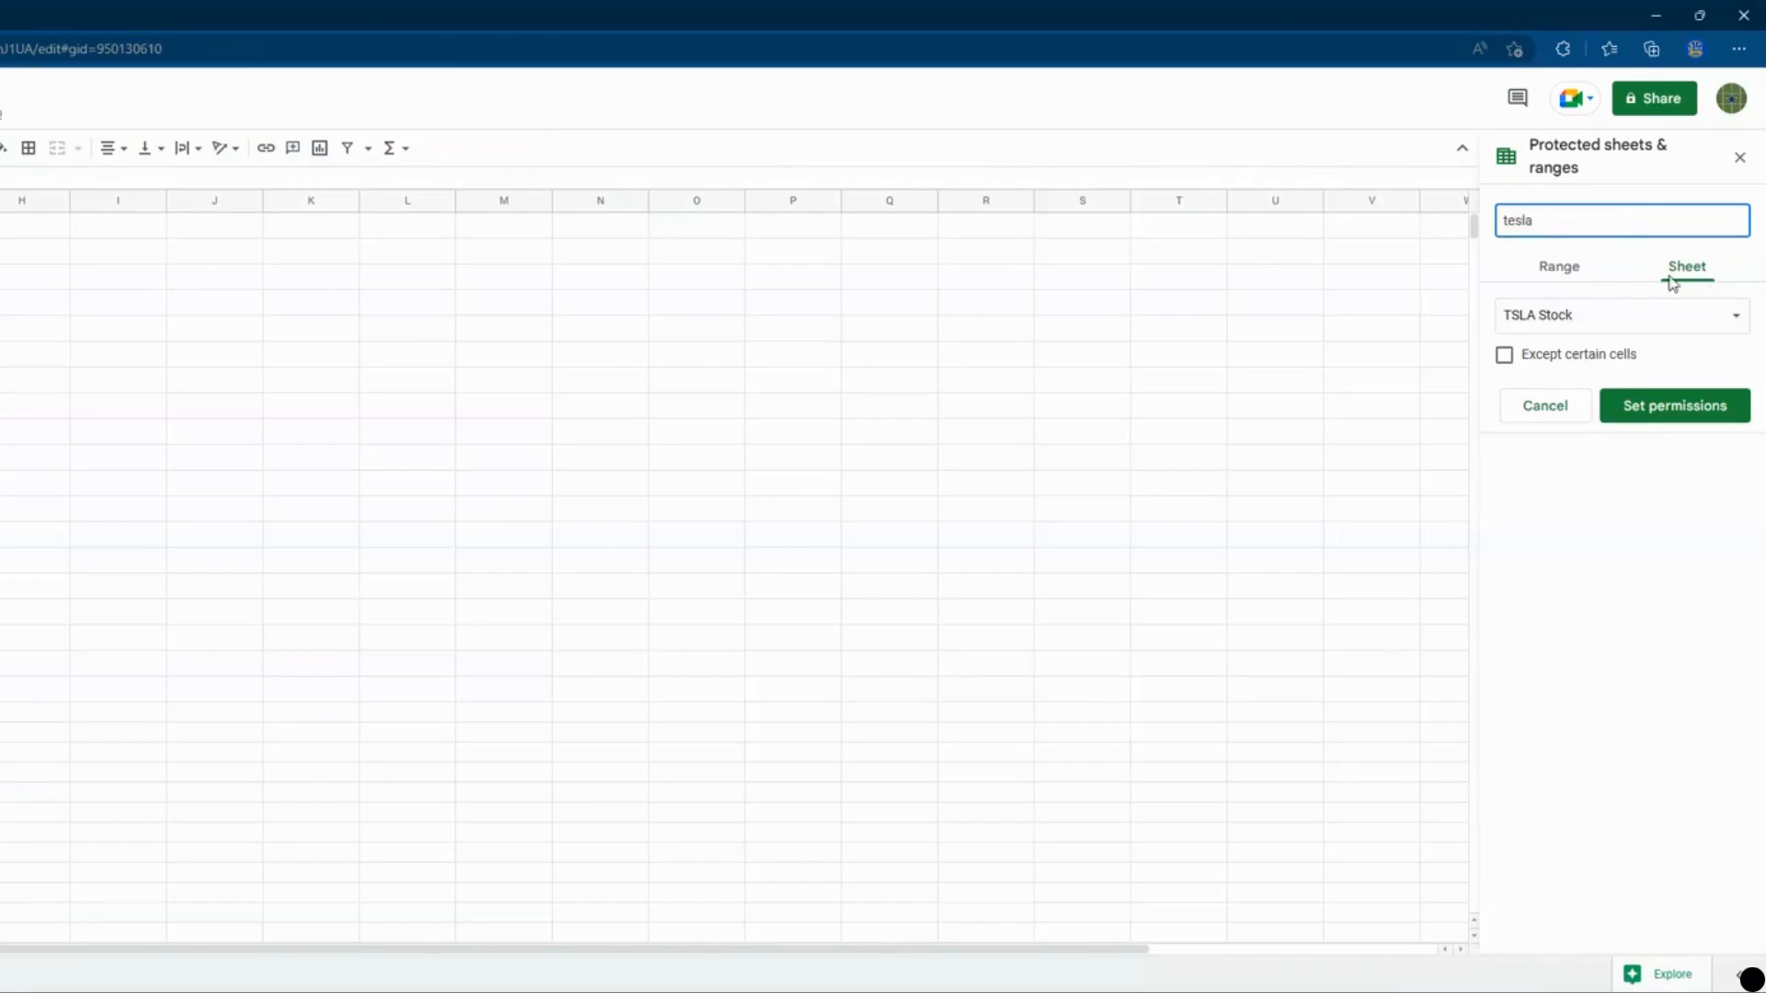
left_click(1646, 322)
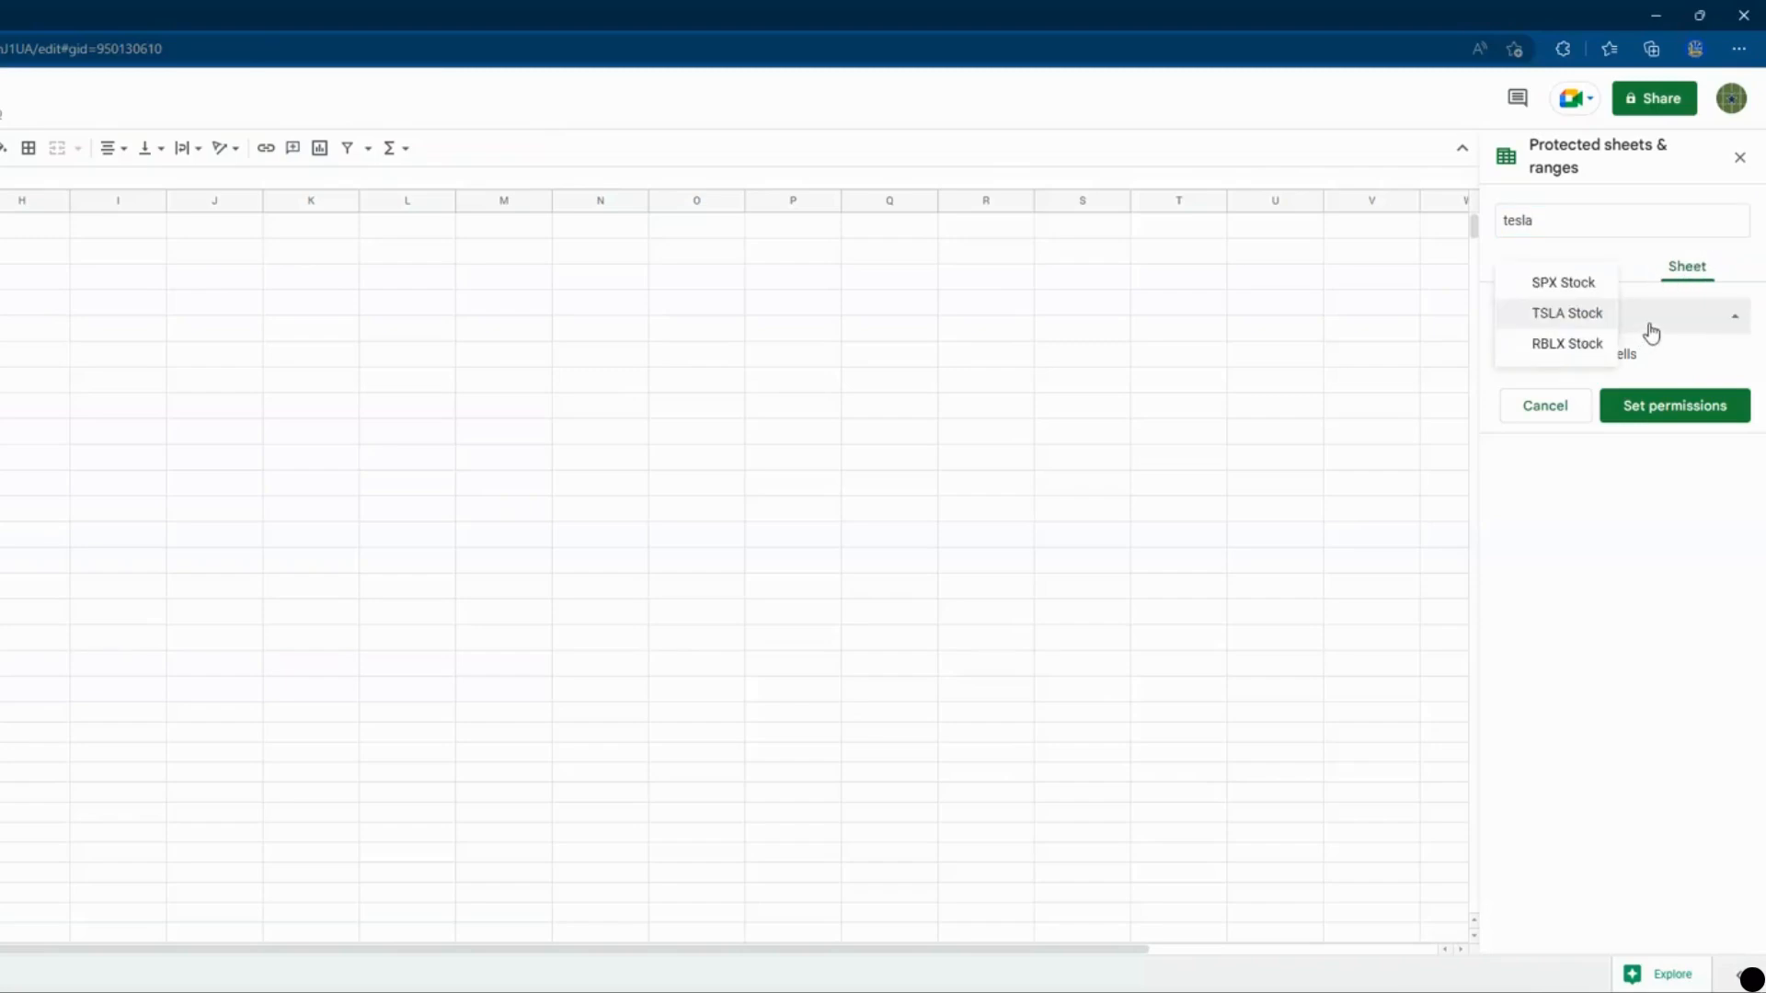
left_click(1577, 315)
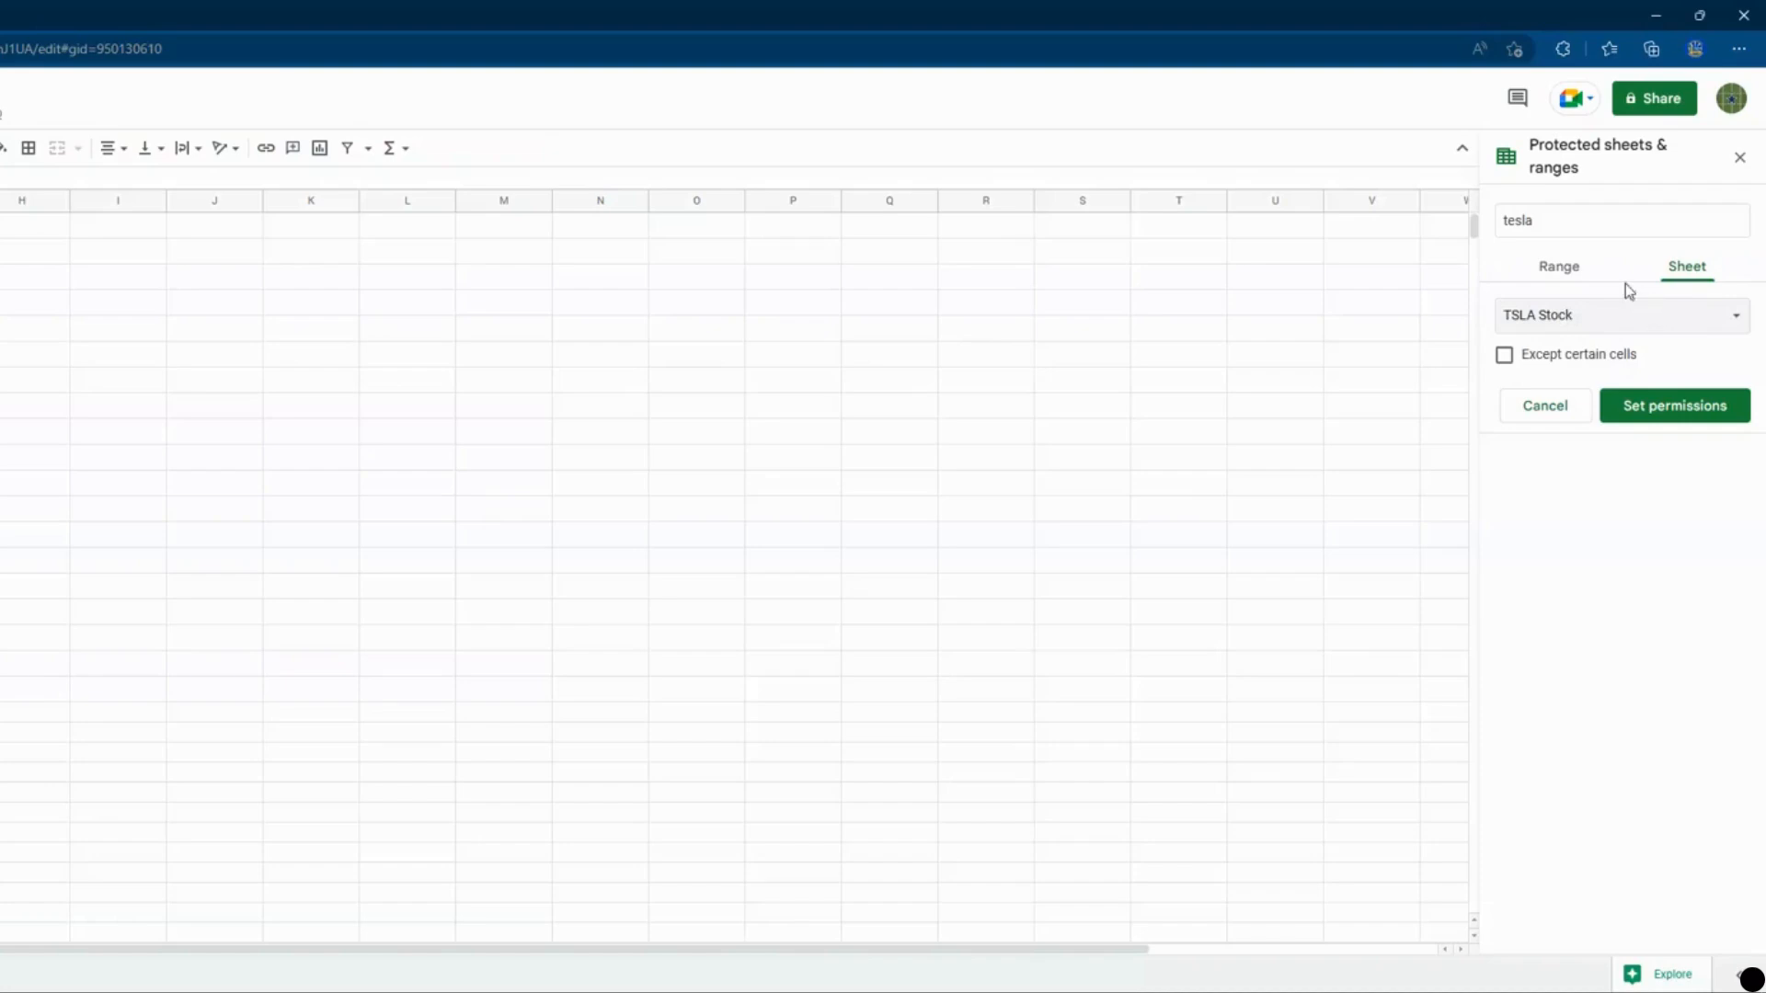
left_click(1560, 271)
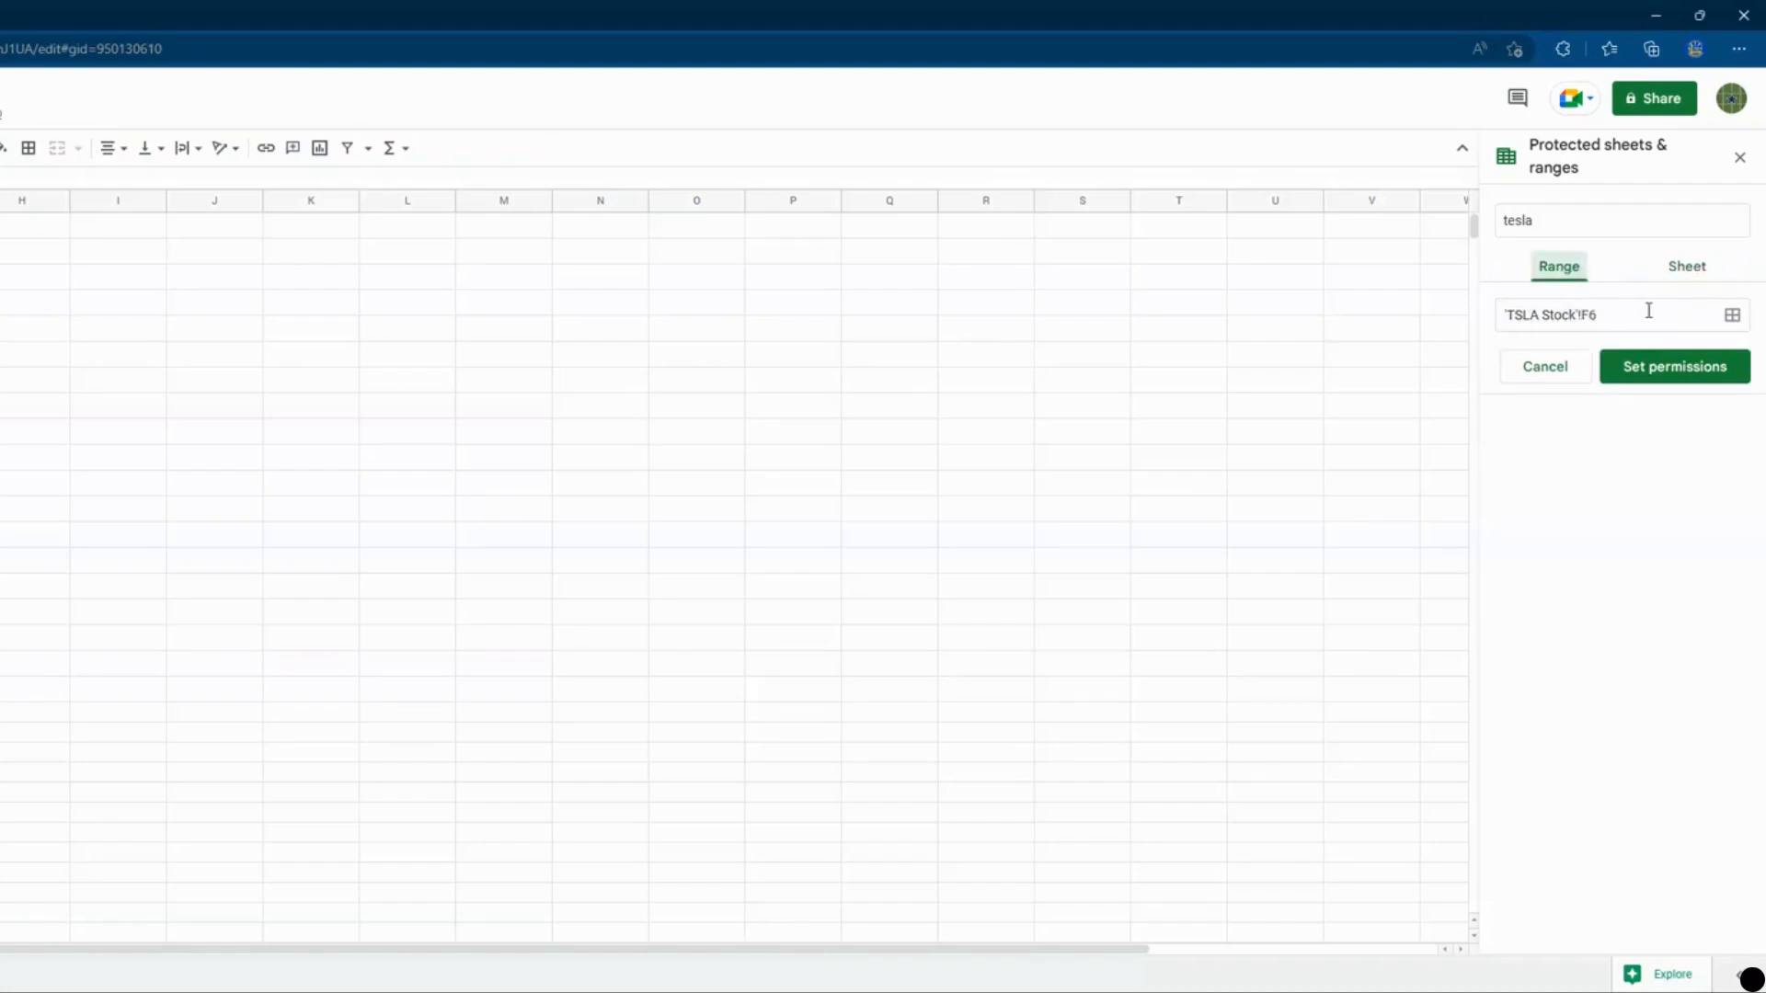
left_click(1685, 267)
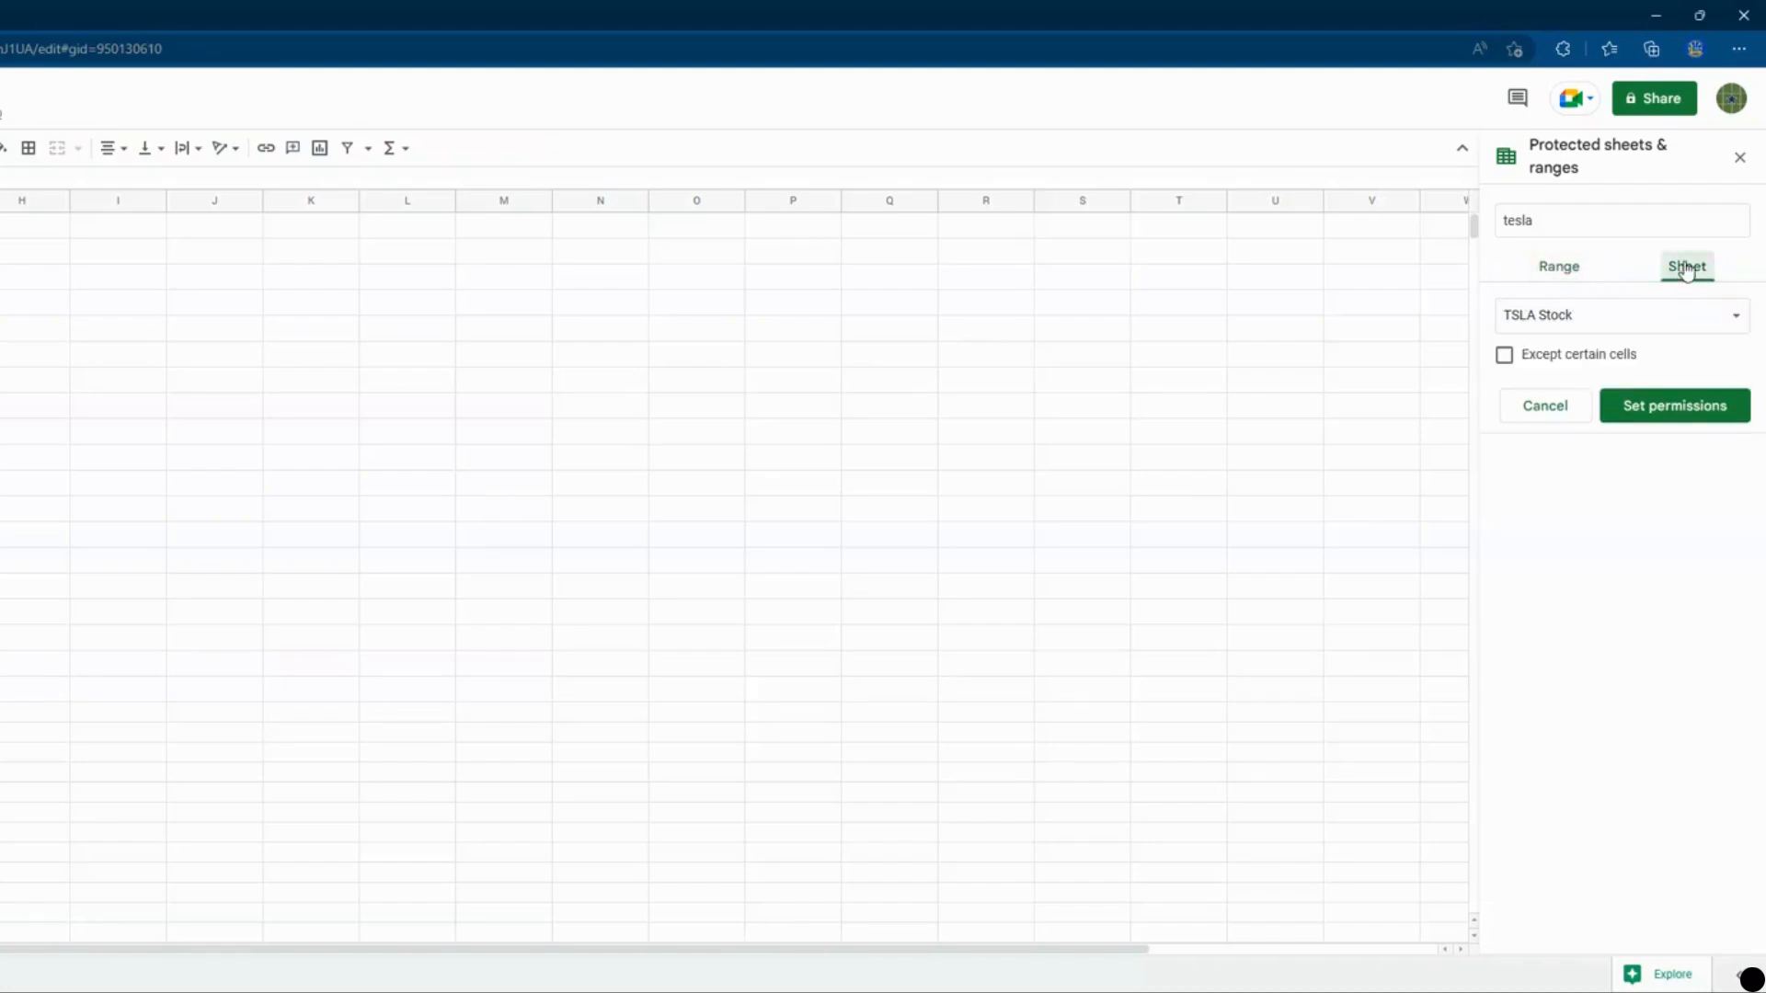
left_click(1505, 359)
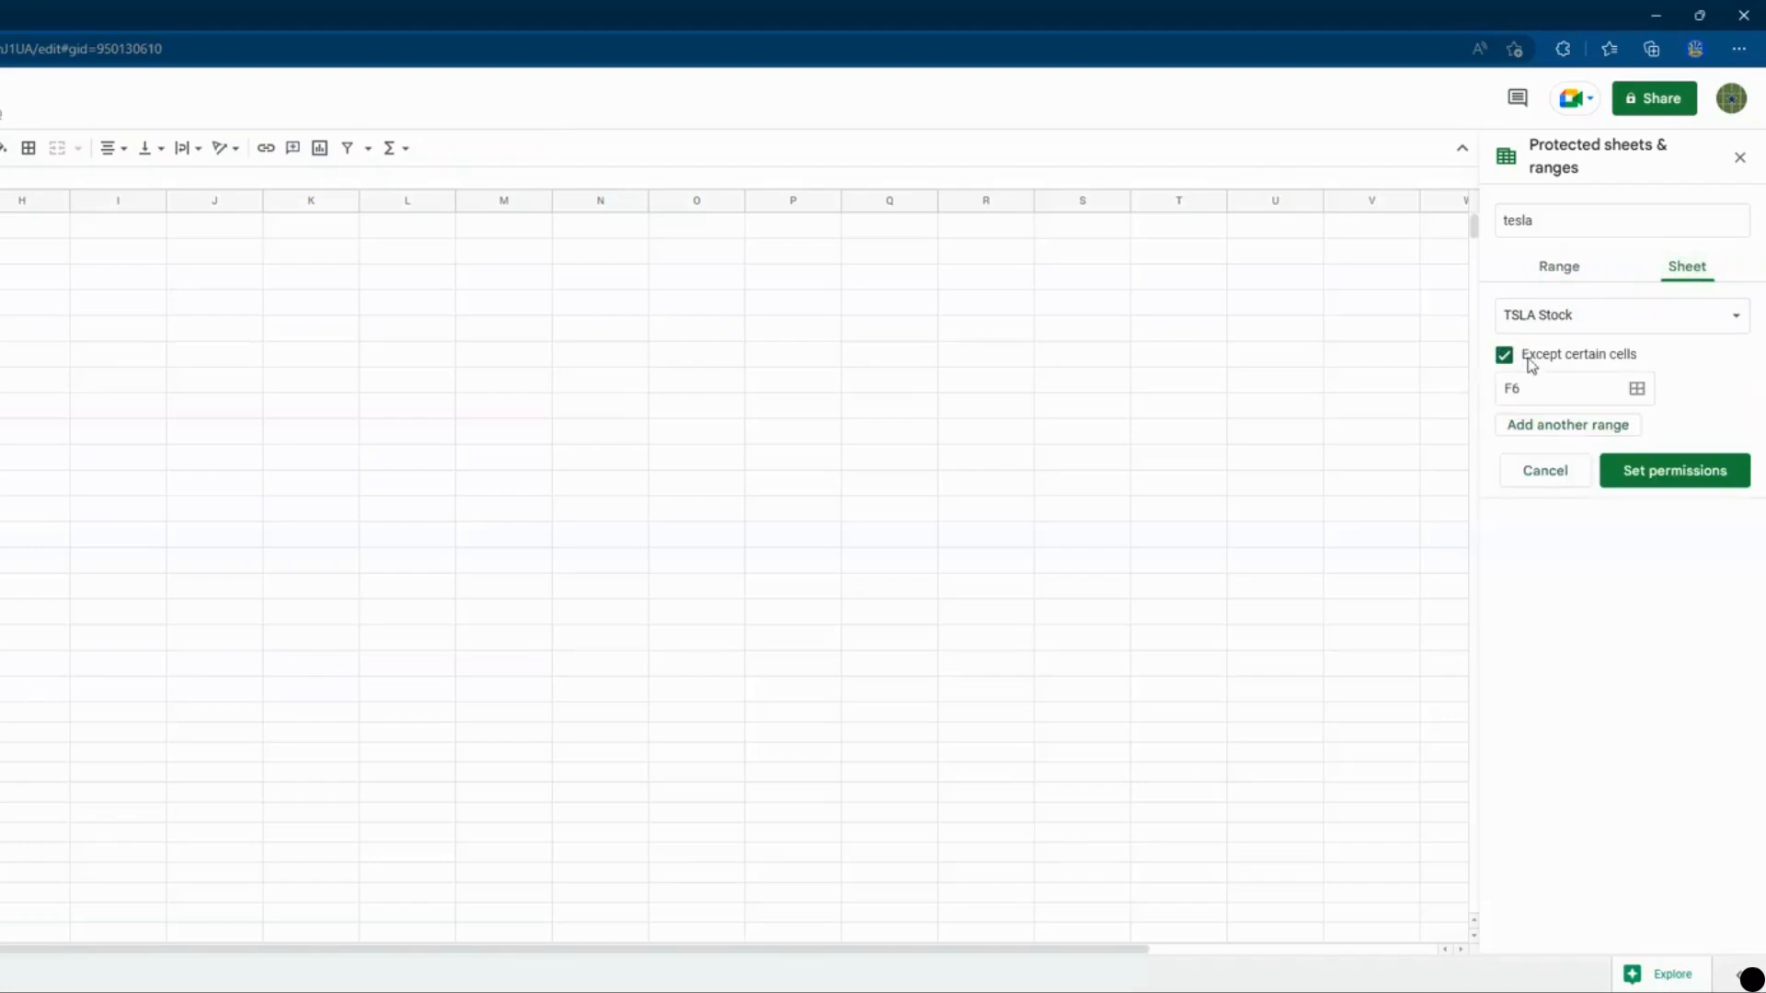
left_click(1505, 358)
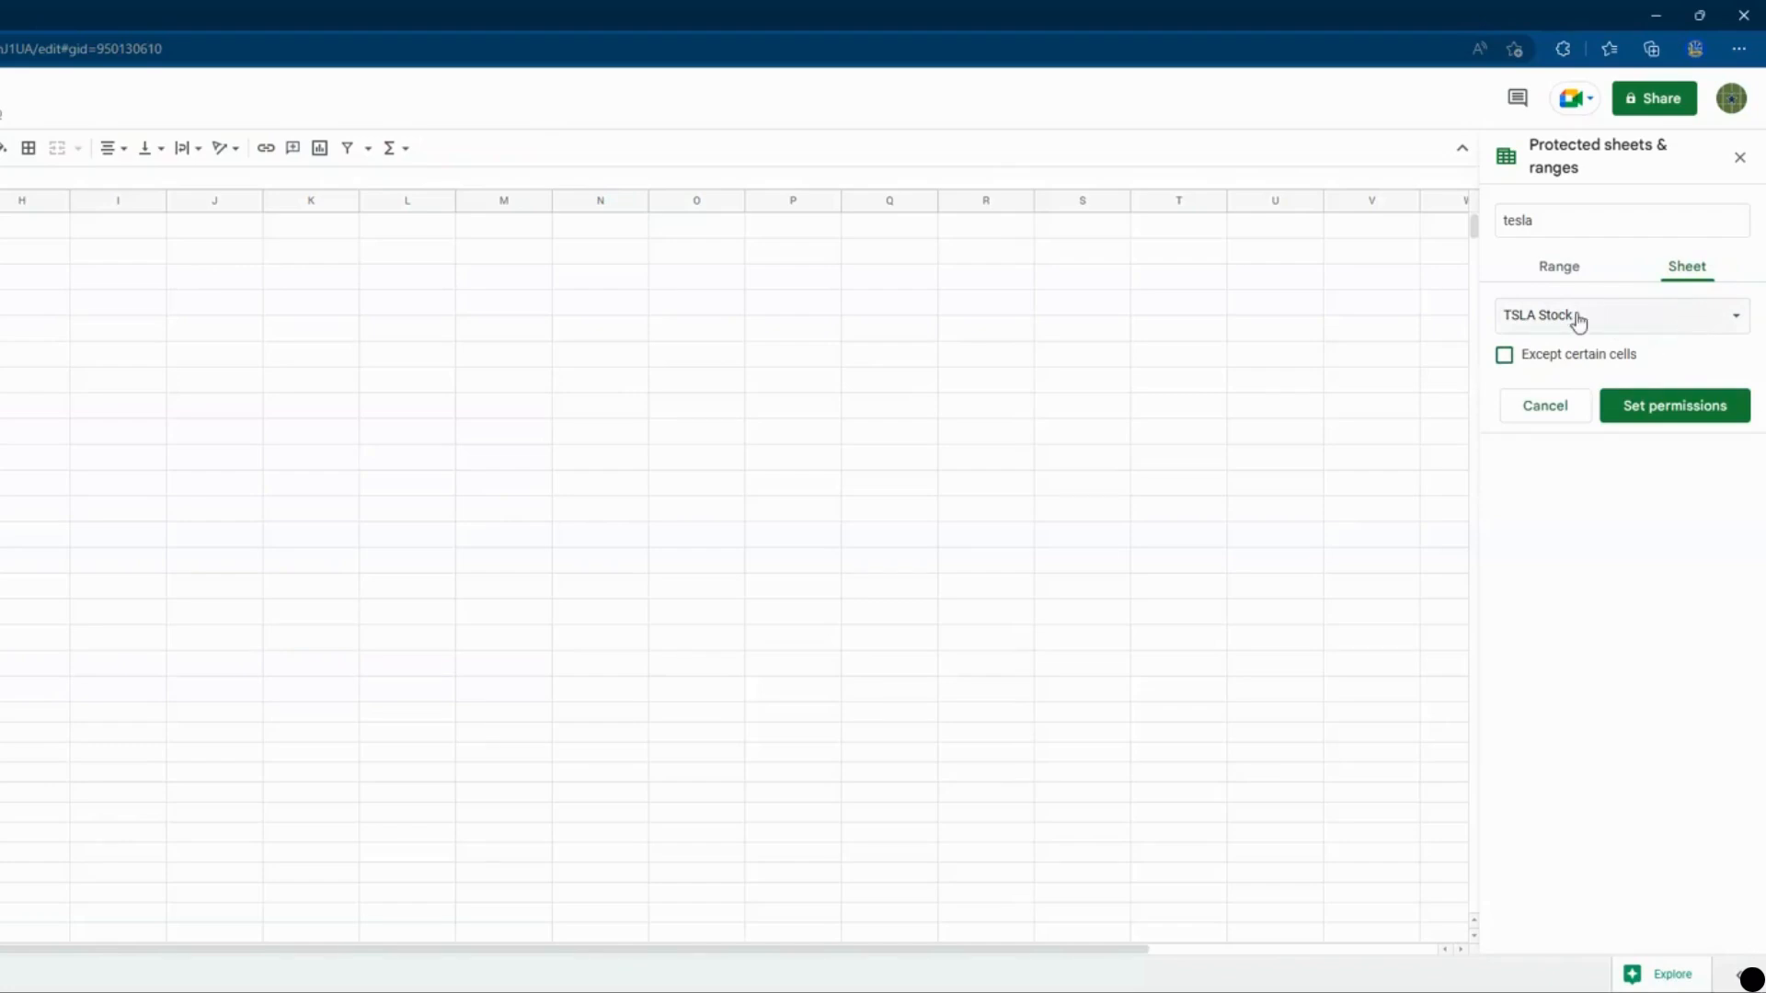
Restrict editing of the protected TSLA Stock sheet to Only you and confirm with Done.
left_click(1706, 406)
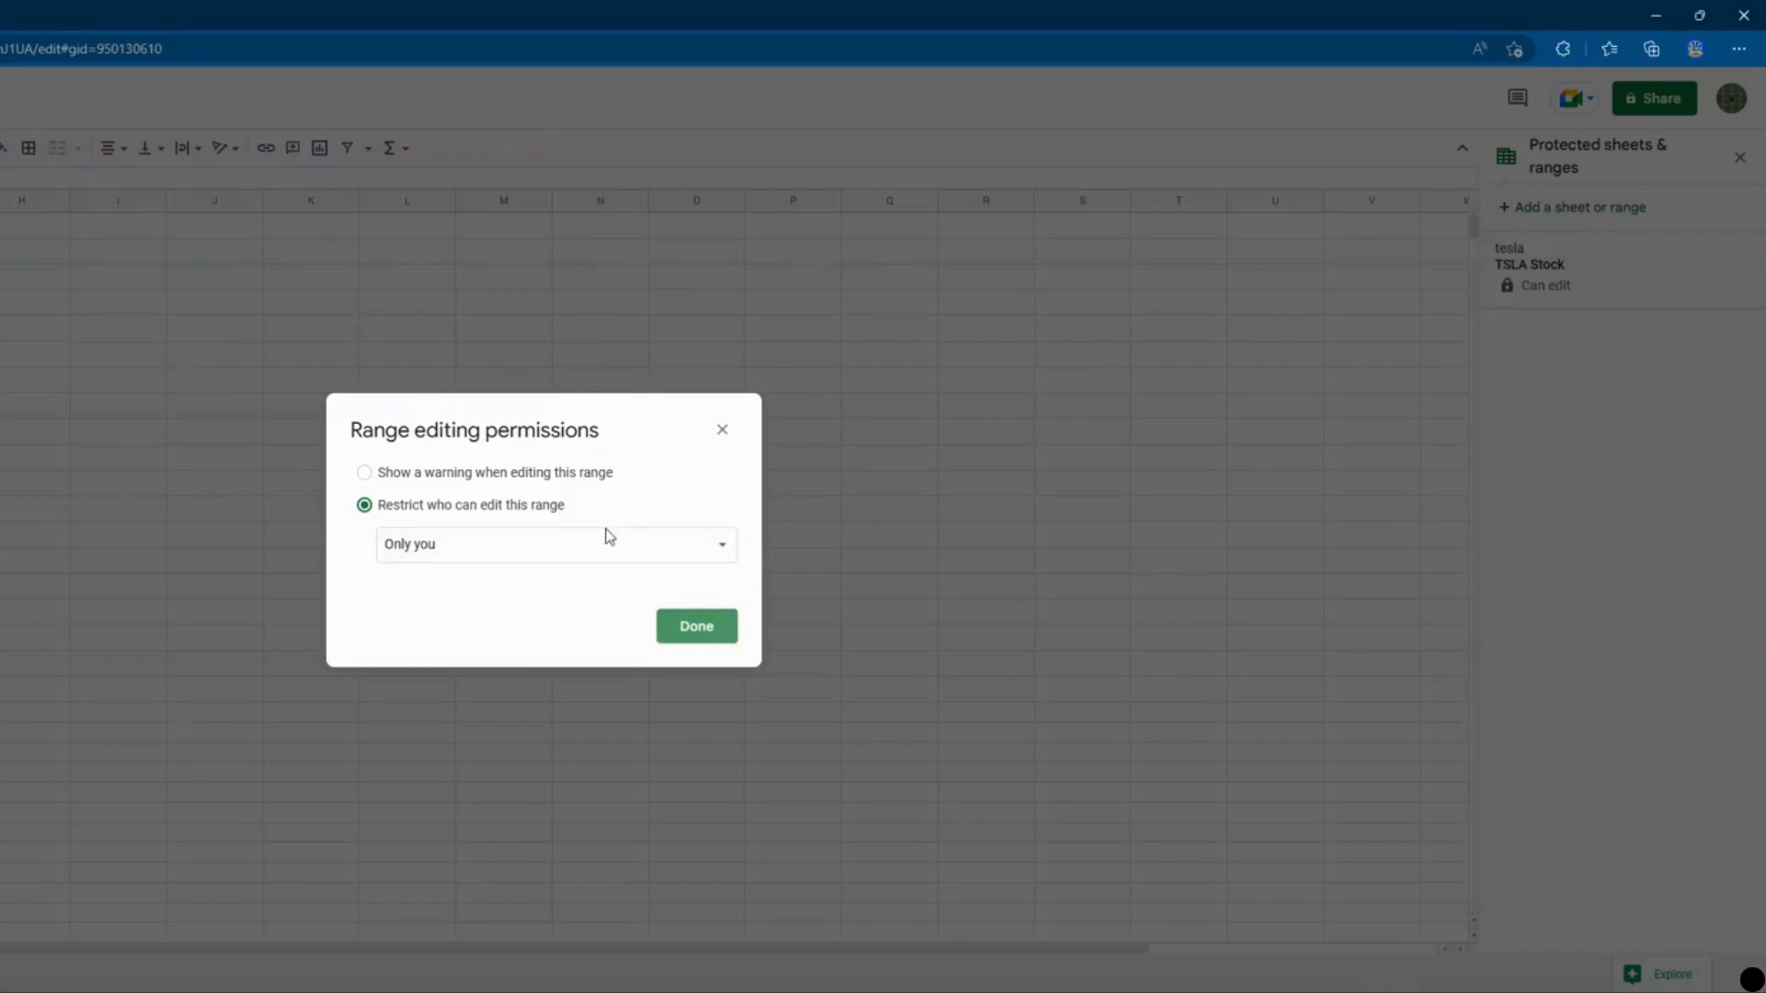
left_click(515, 554)
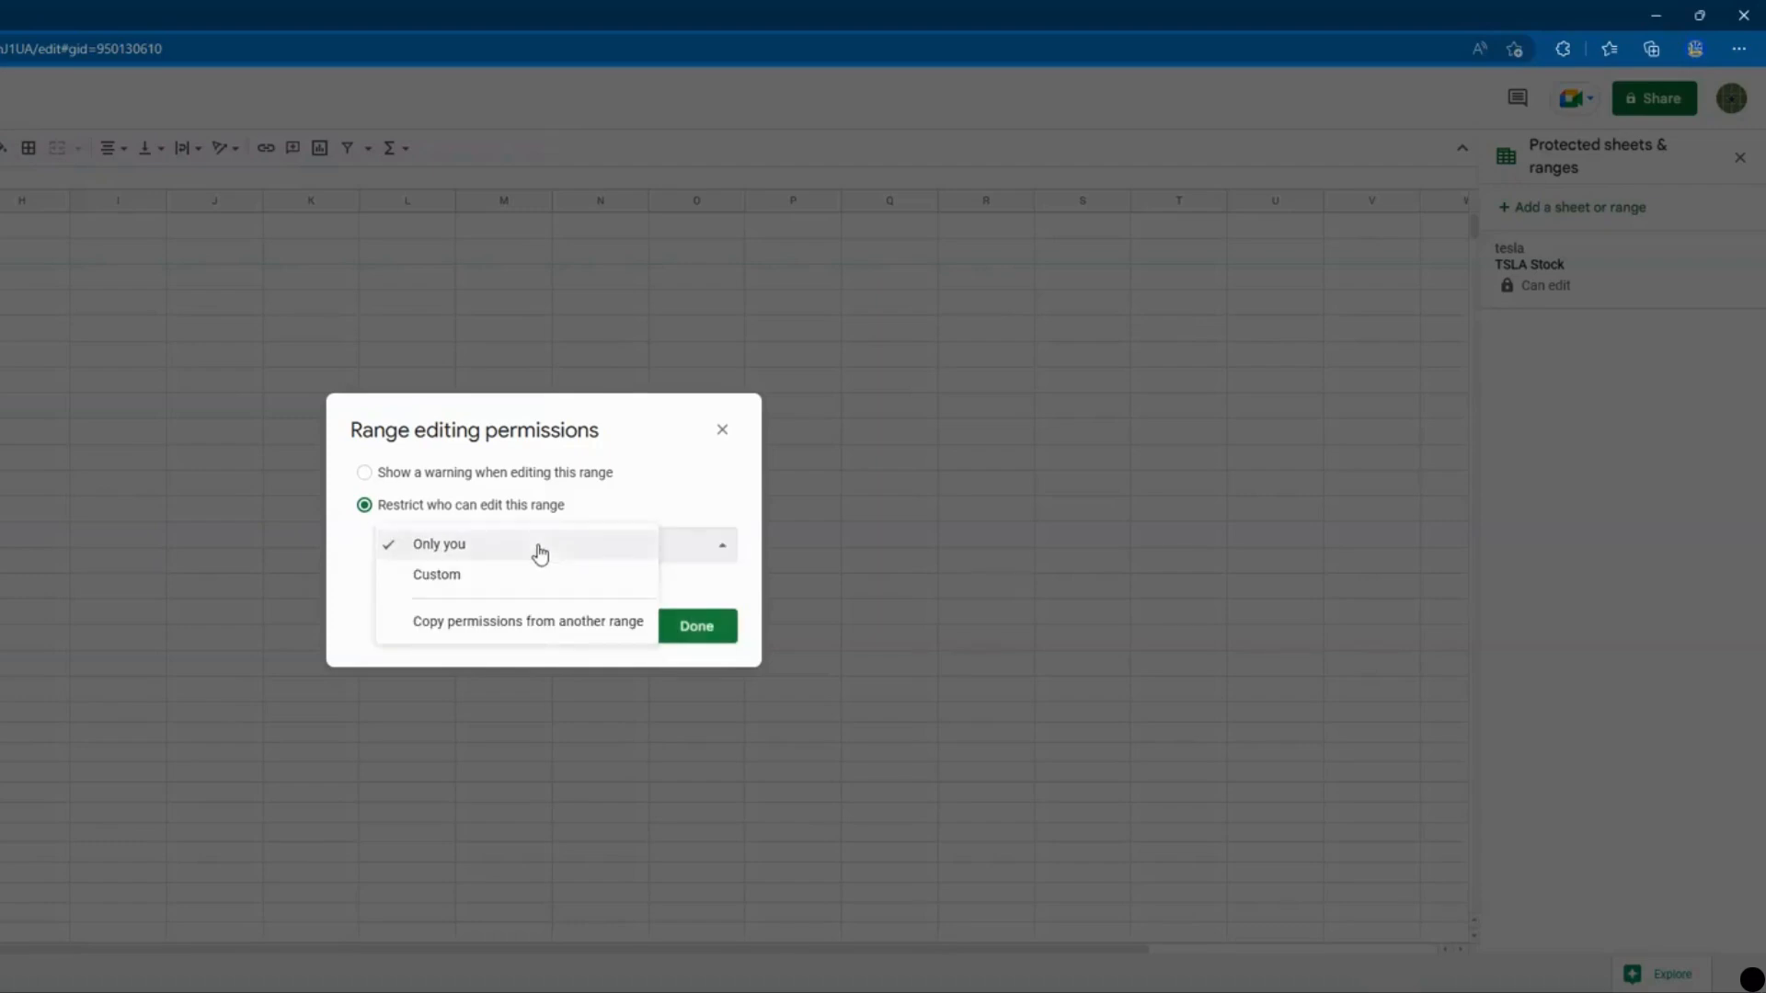
left_click(563, 576)
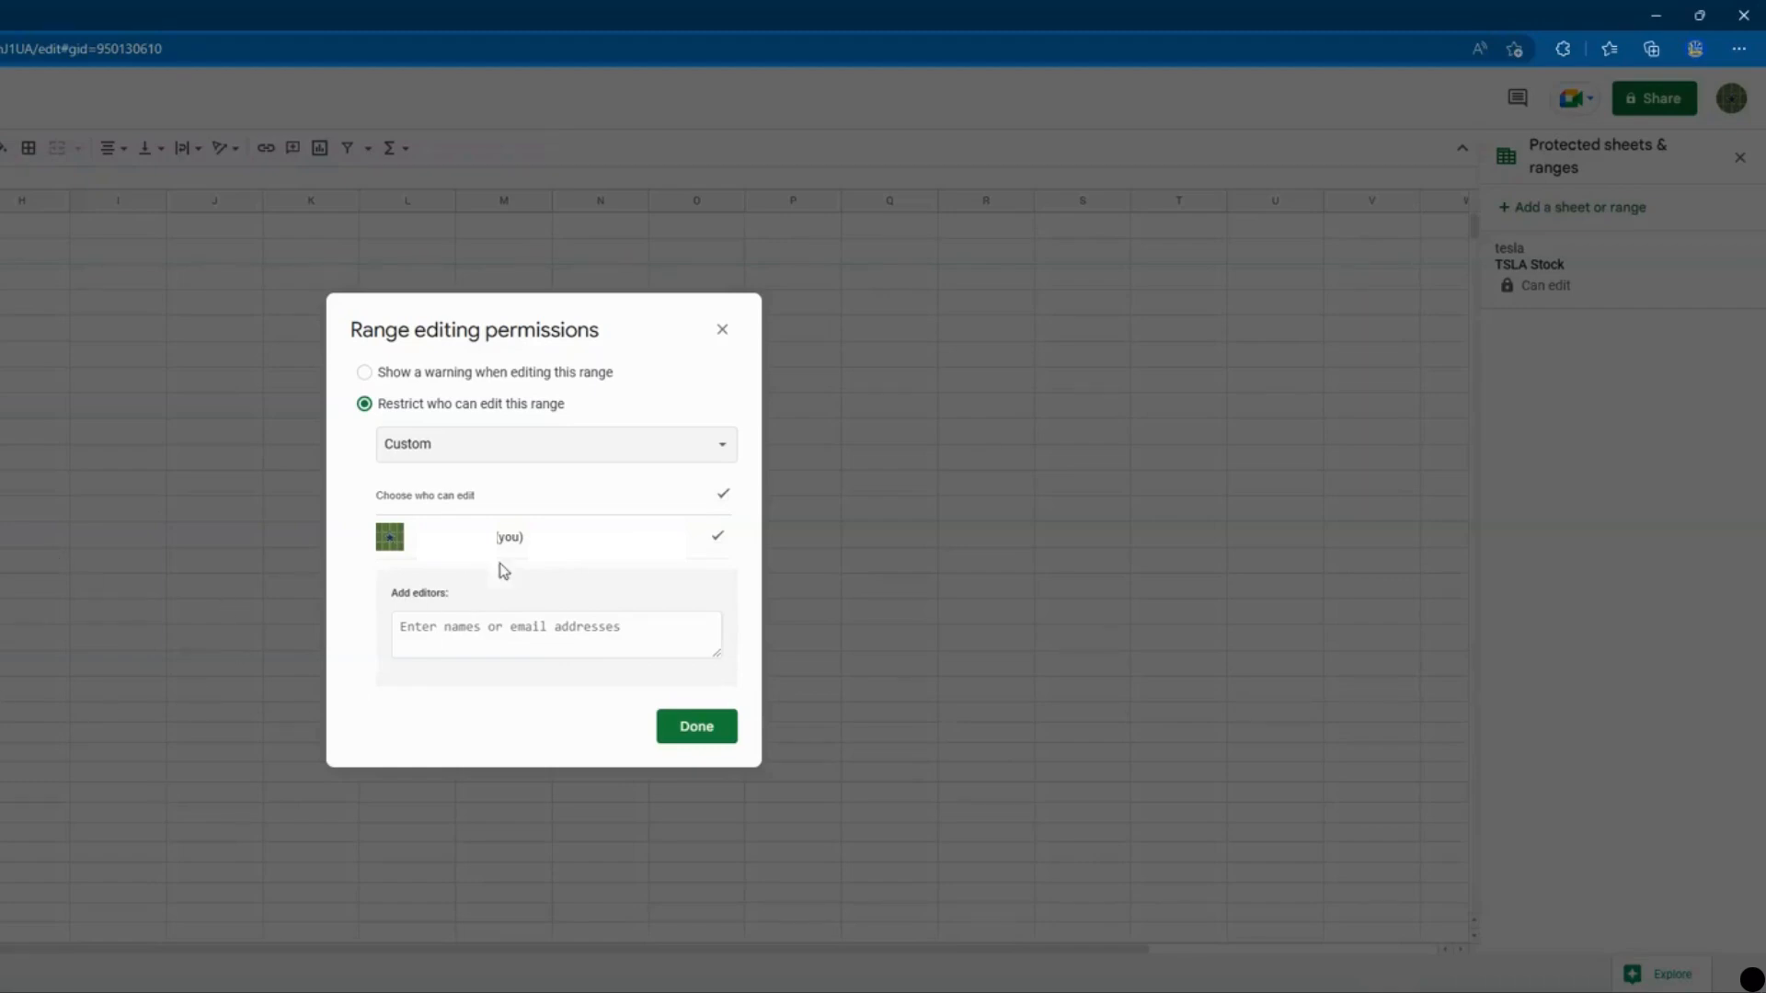
left_click(476, 448)
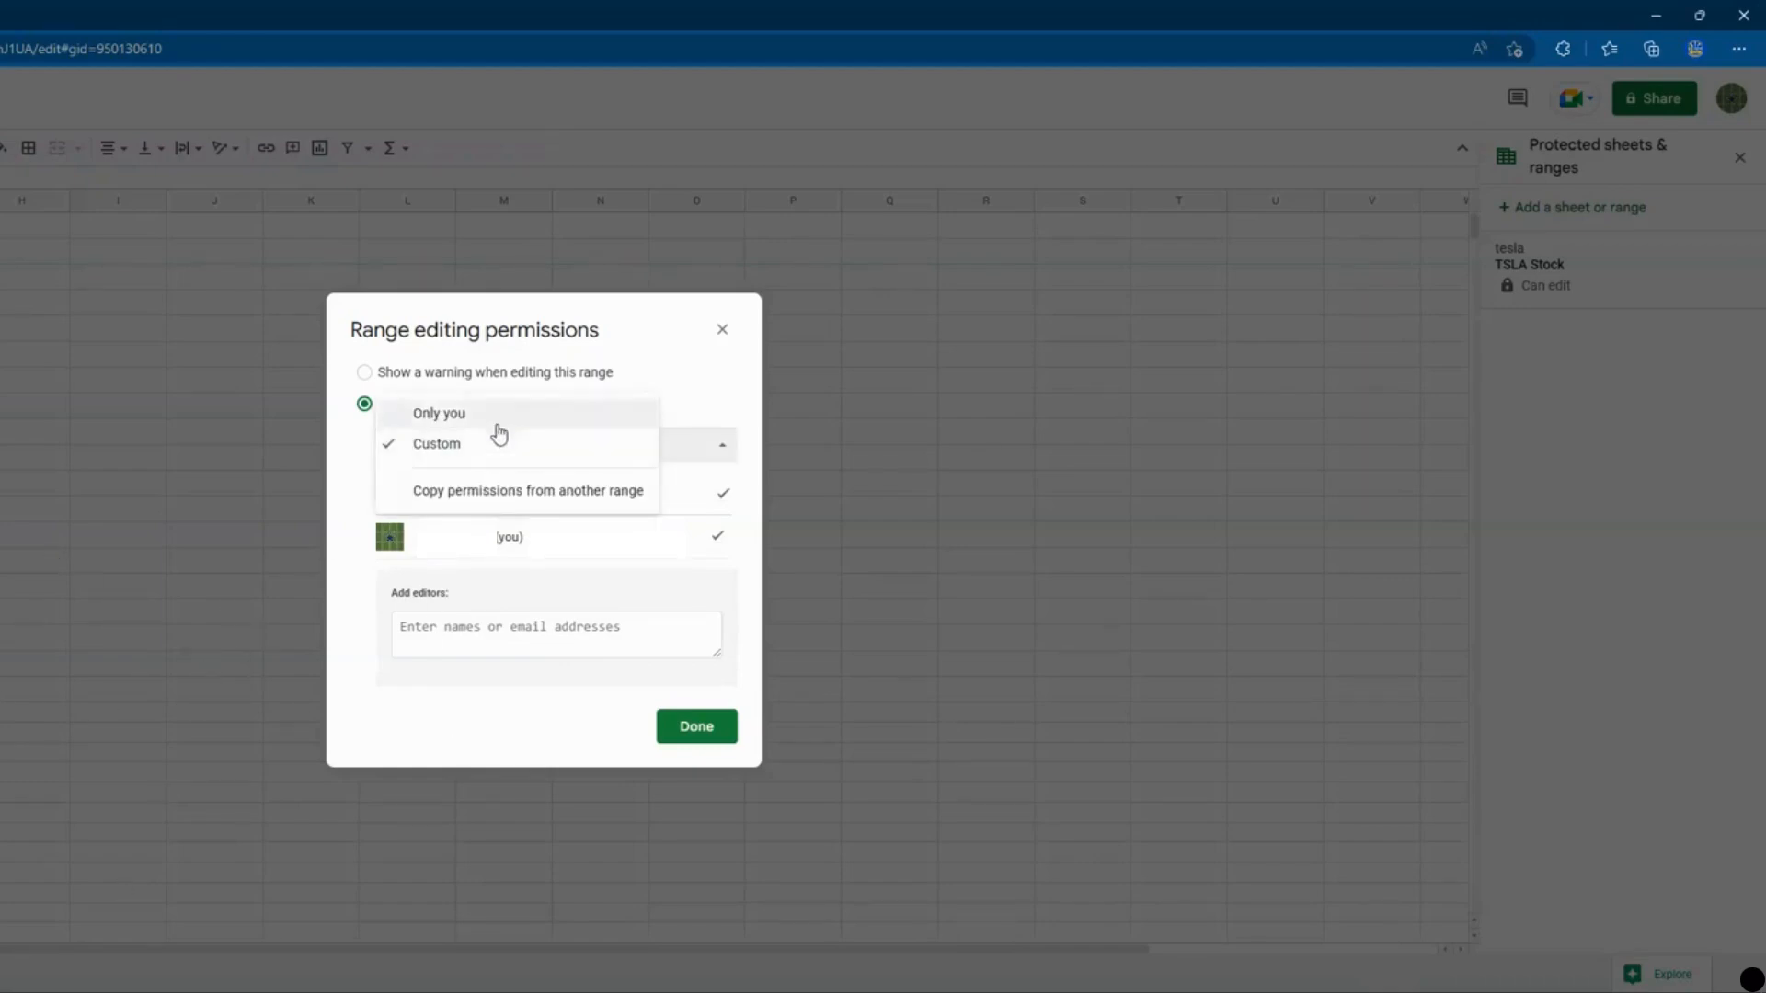
left_click(504, 414)
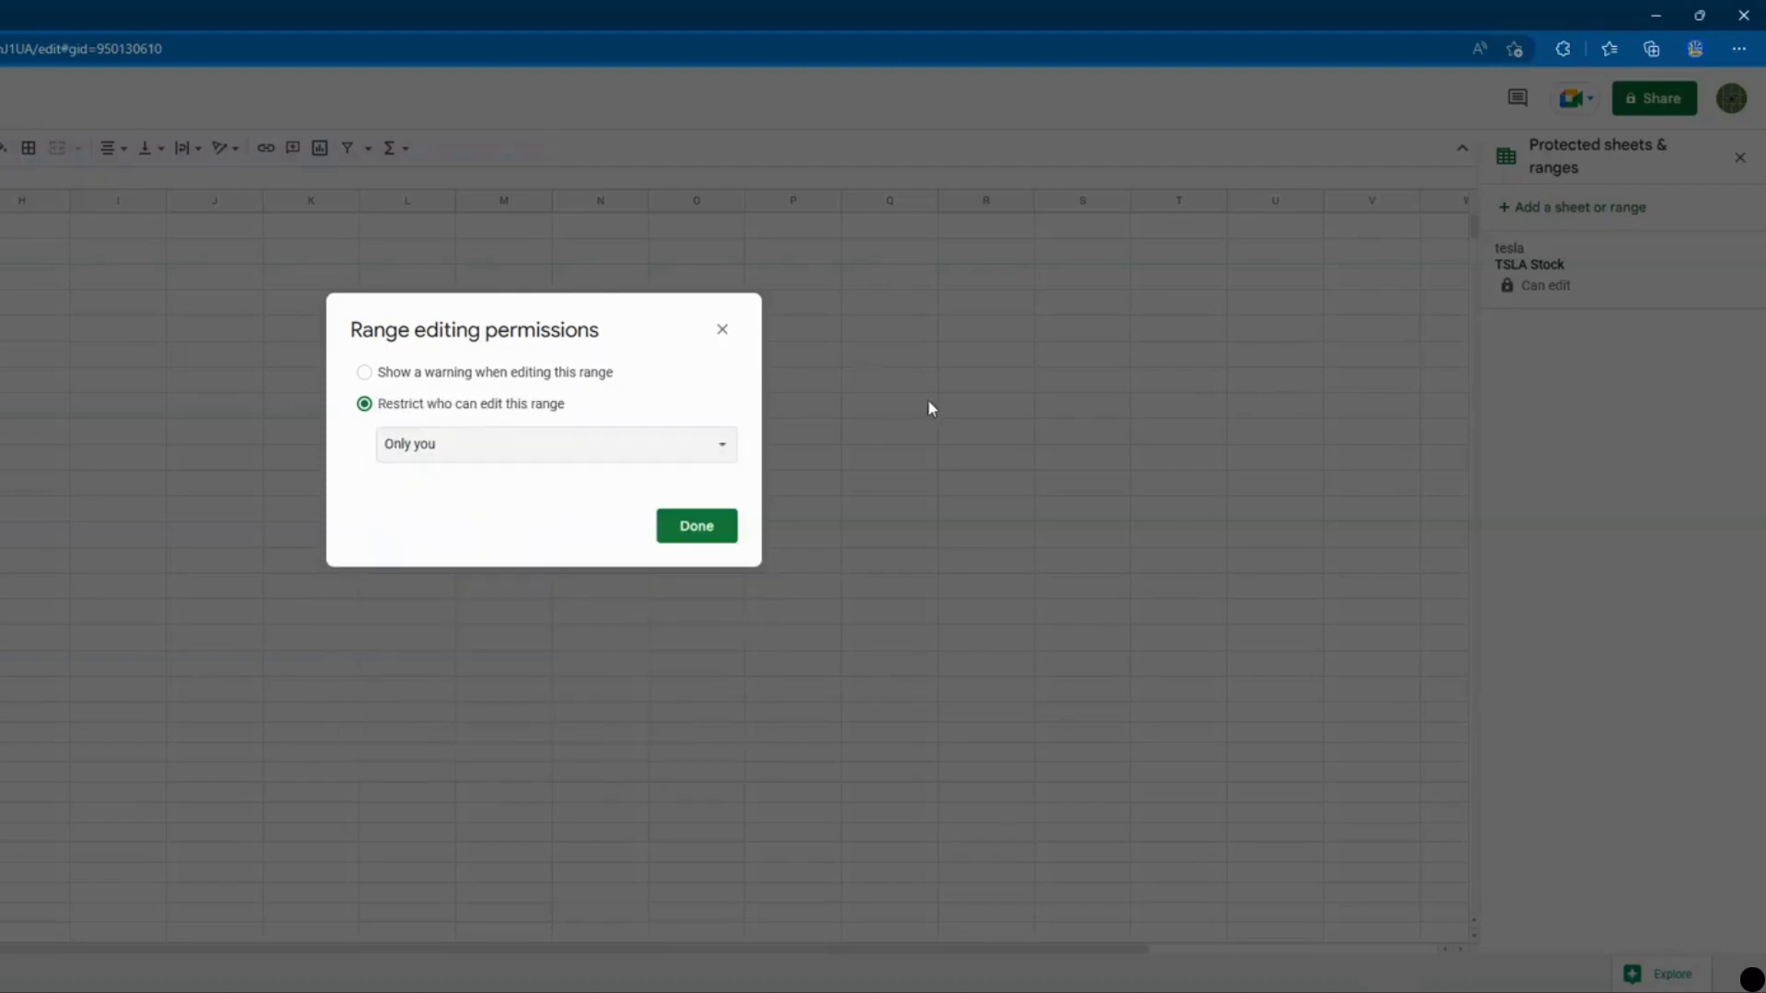
left_click(703, 525)
Dismiss the Changes saved notice, then return to TSLA Stock to confirm its lock icon.
left_click(624, 523)
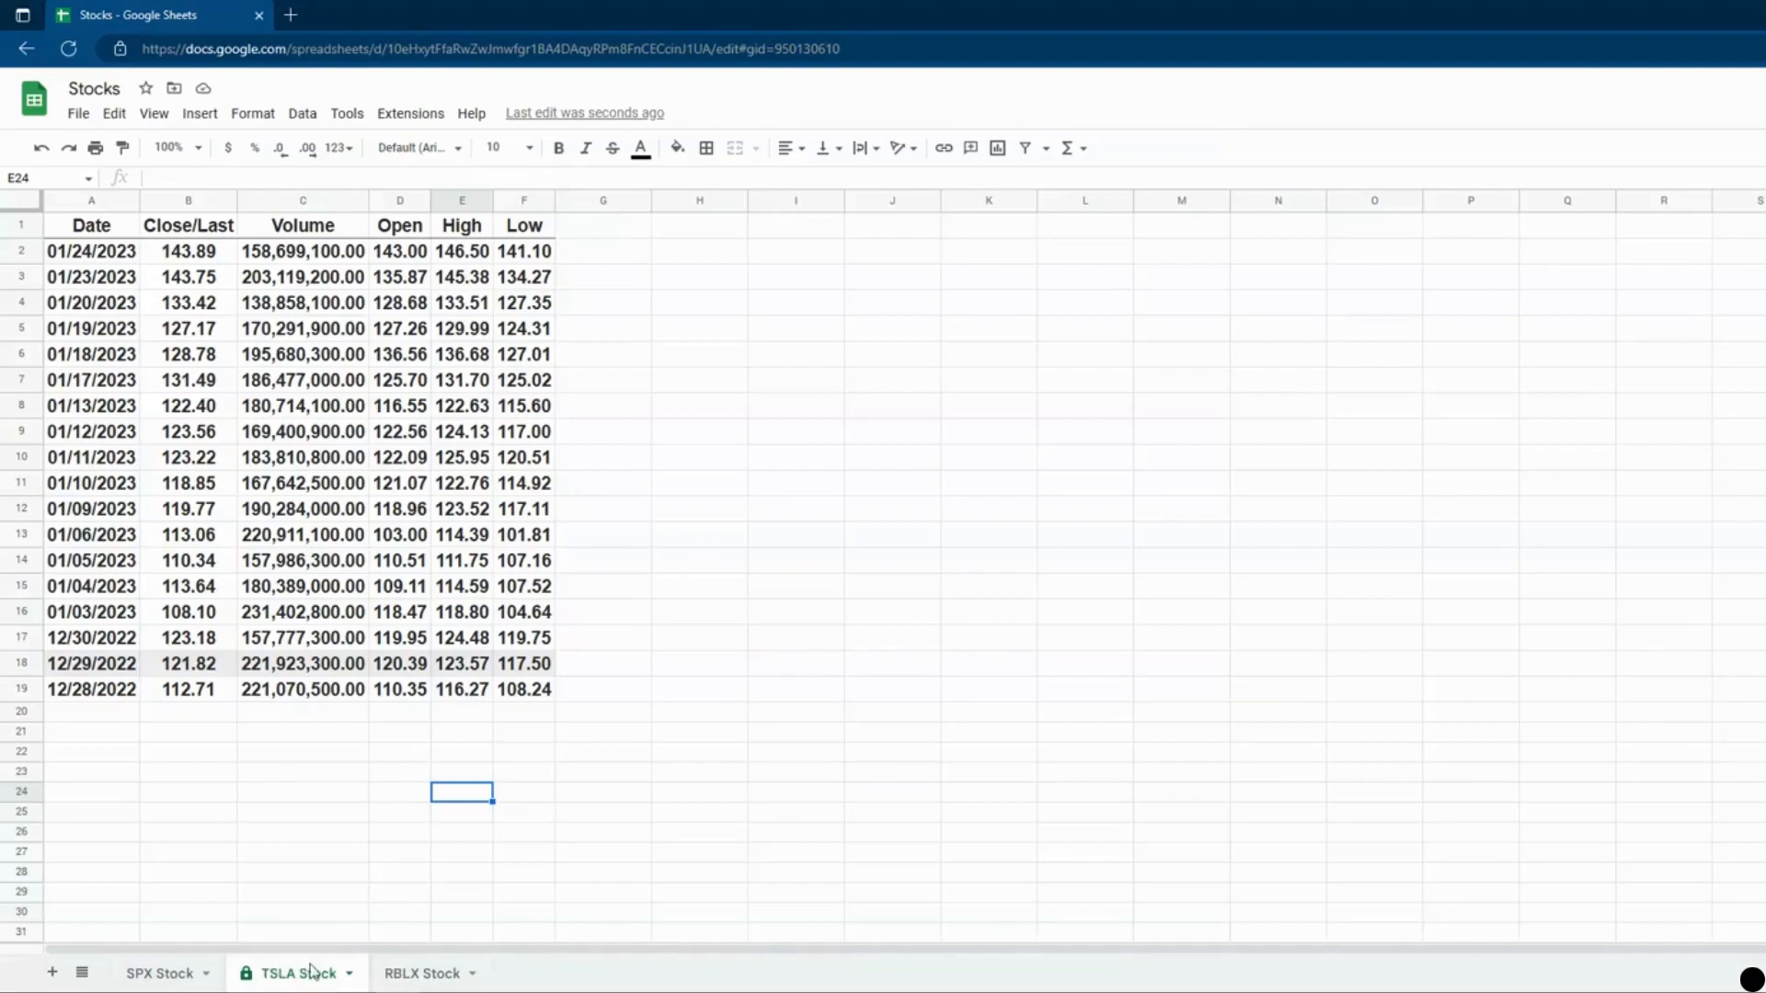
left_click(164, 979)
left_click(304, 973)
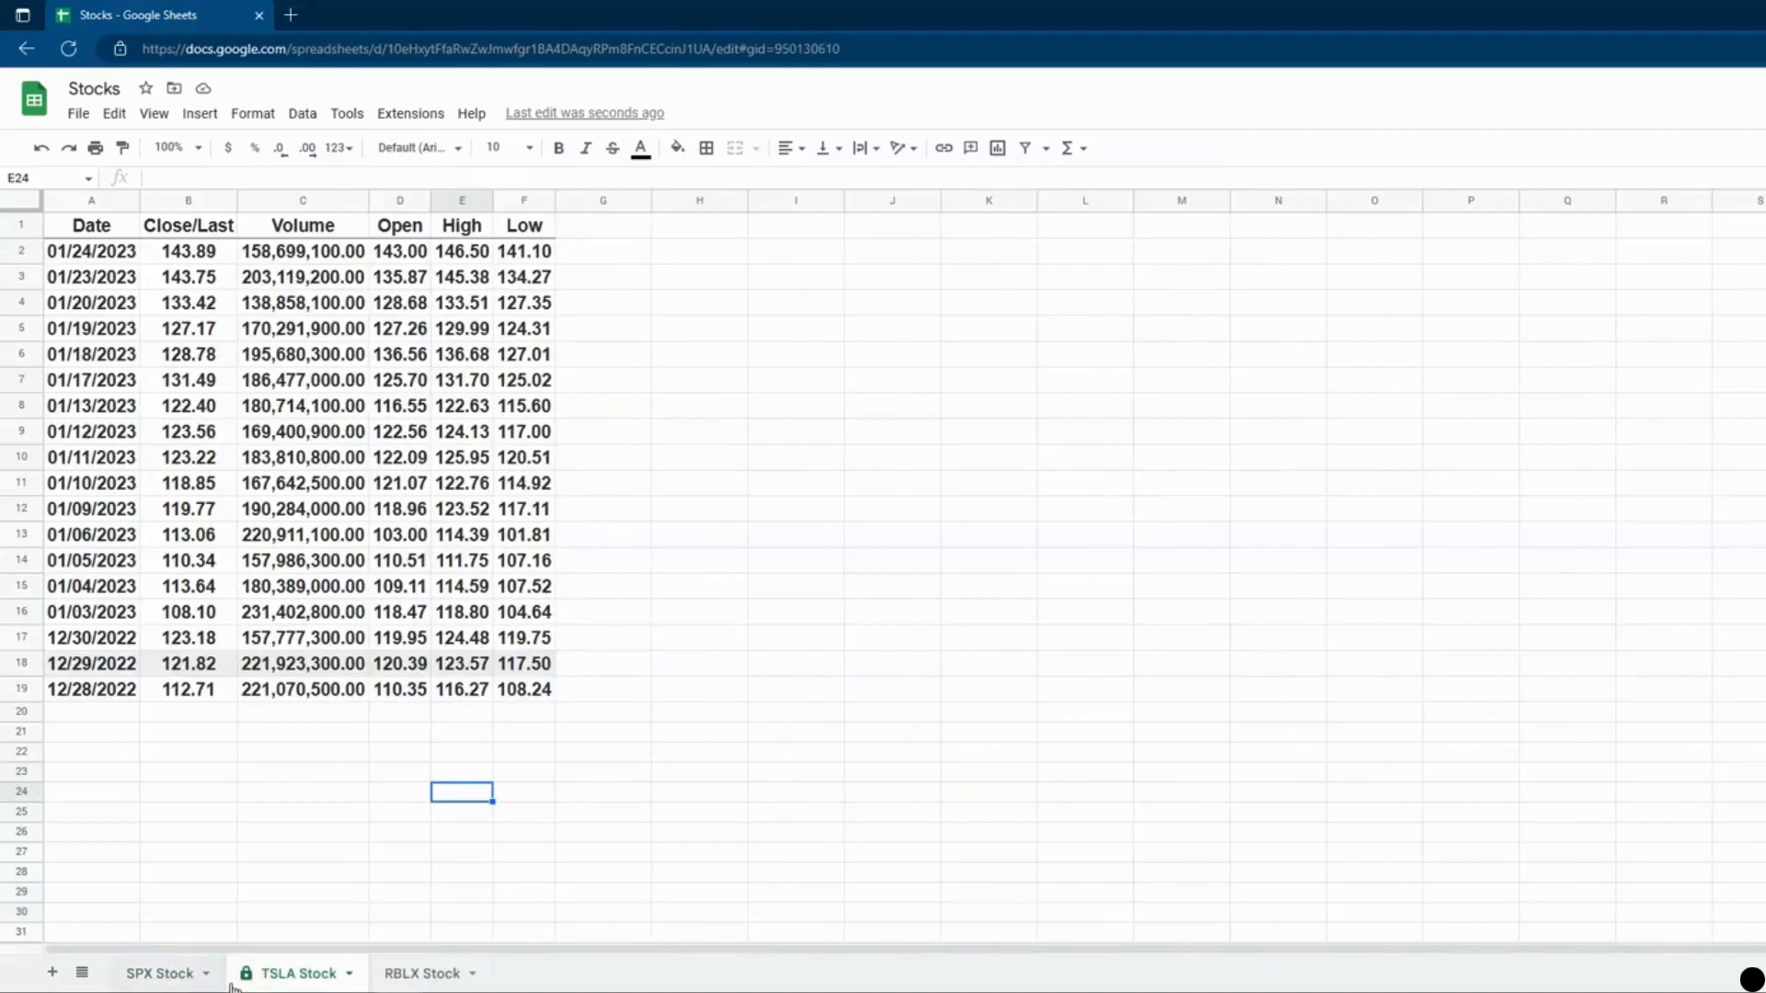